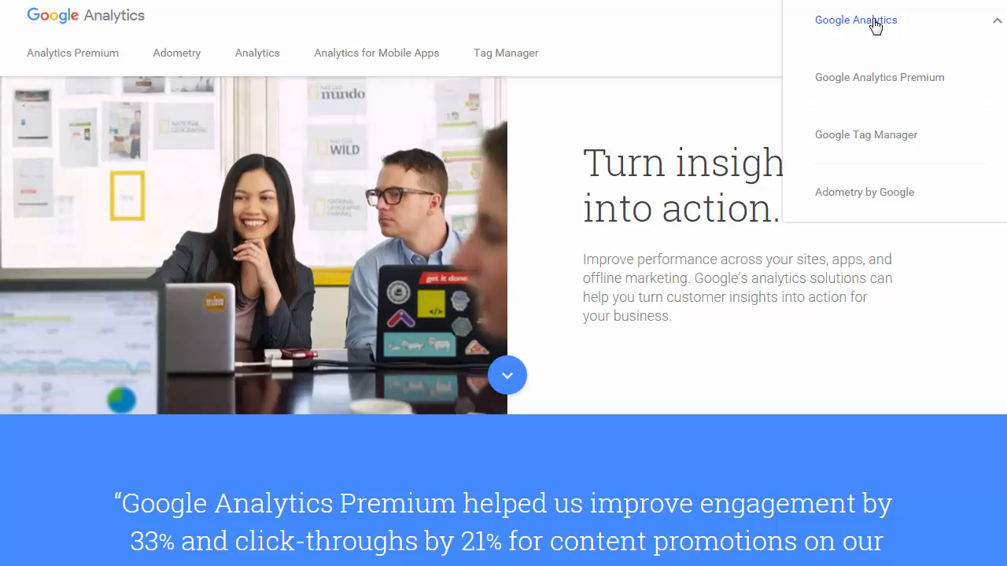
- Open Google Analytics and start signing up for a new account
click(875, 26)
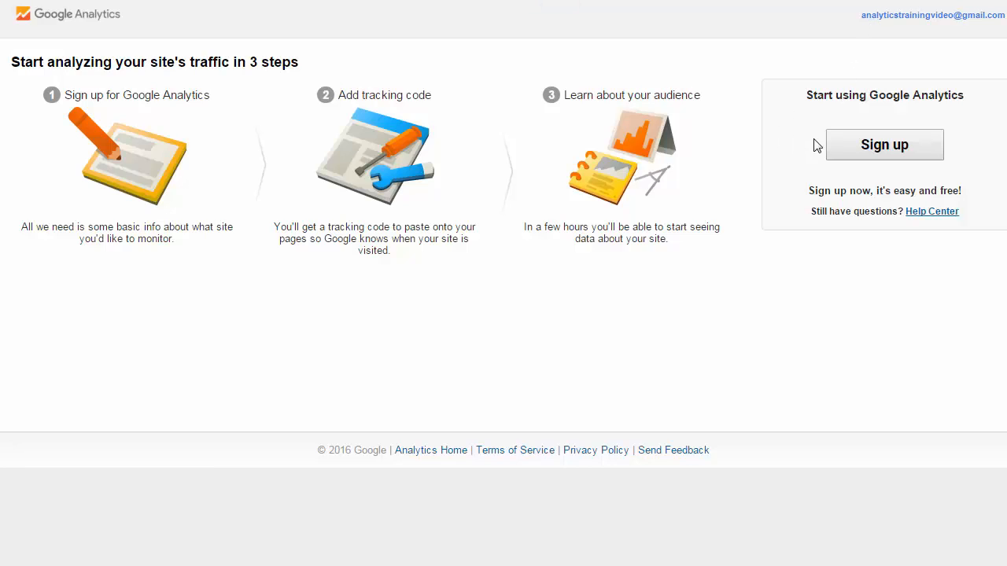
click(868, 160)
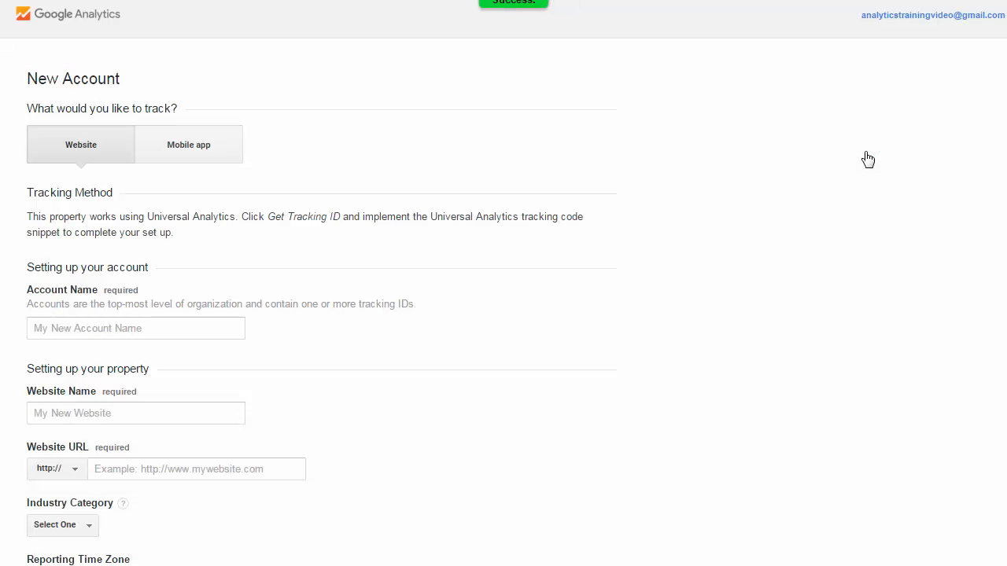
- Set the new account's name to "My Organisation Name"
click(153, 325)
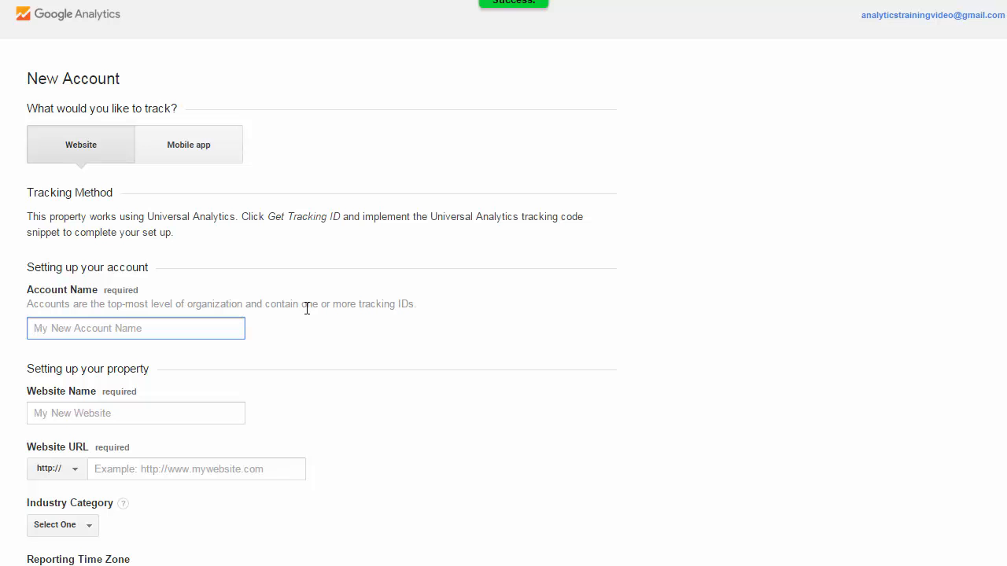
text(My Website Nam)
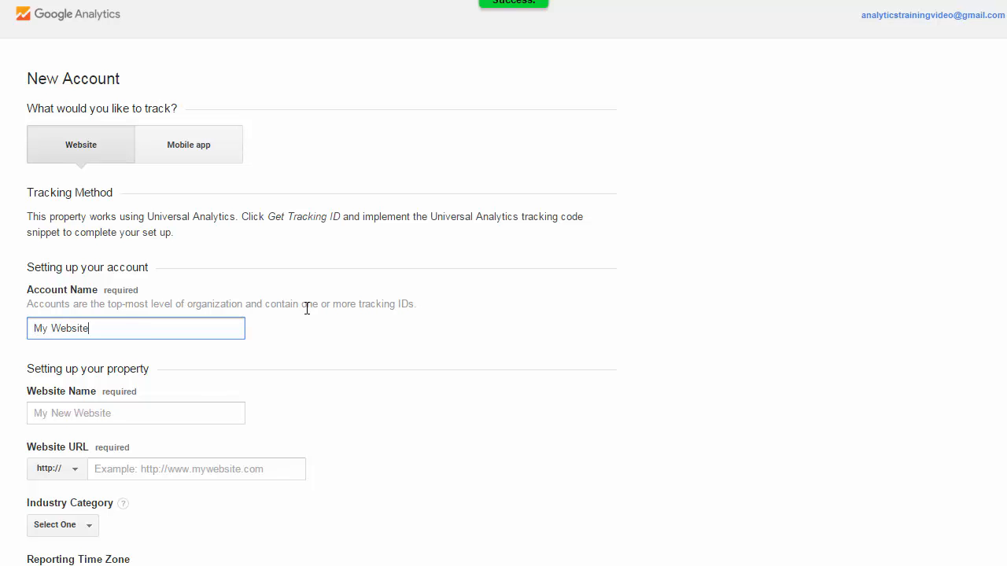
text(e)
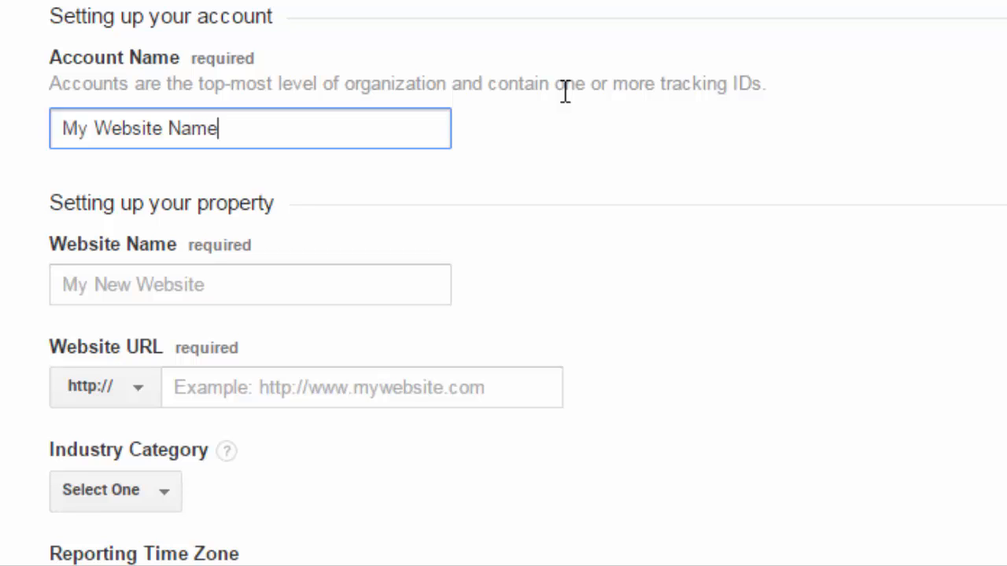
key(ctrl+a)
text(My Or)
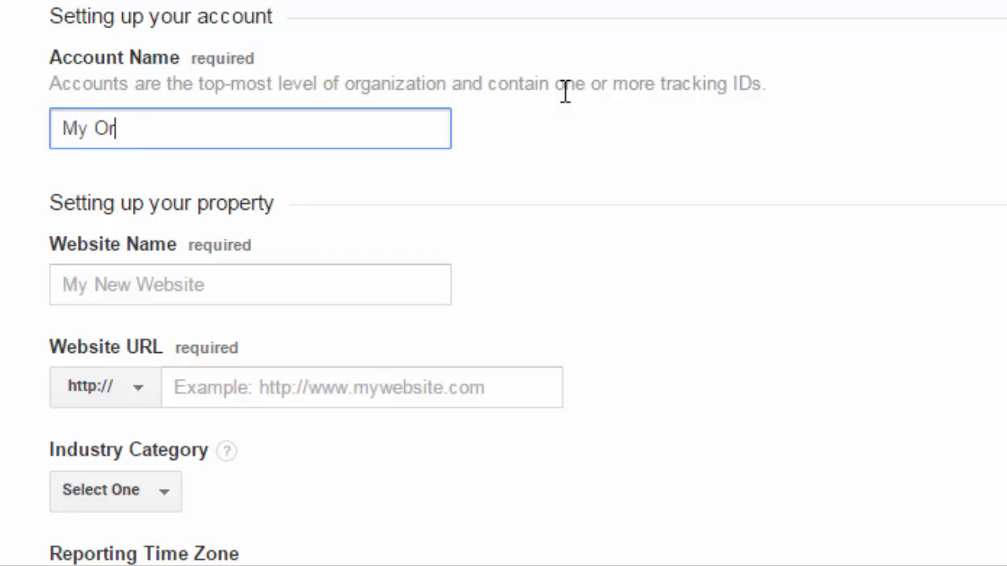
text(ganisation Name)
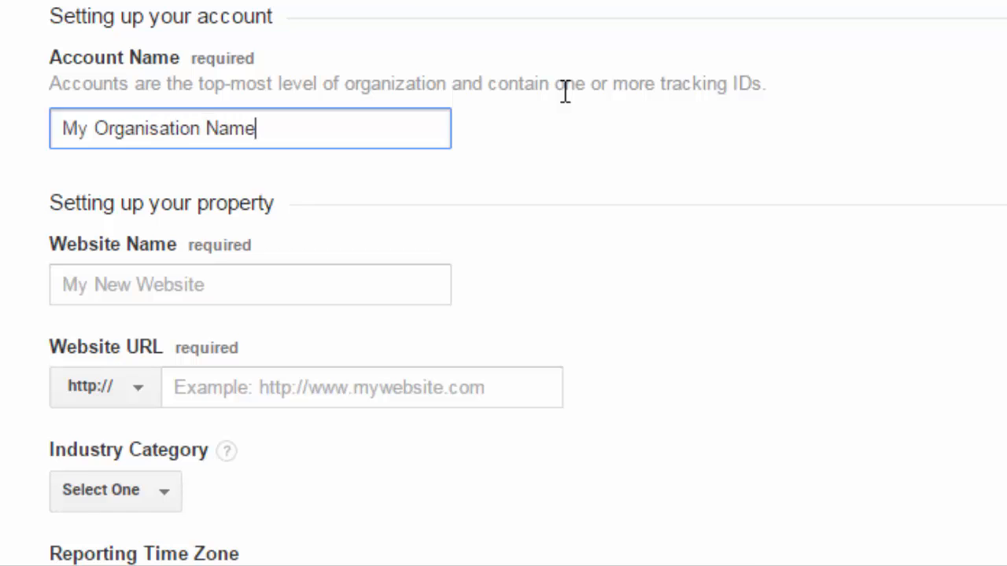
key(Tab)
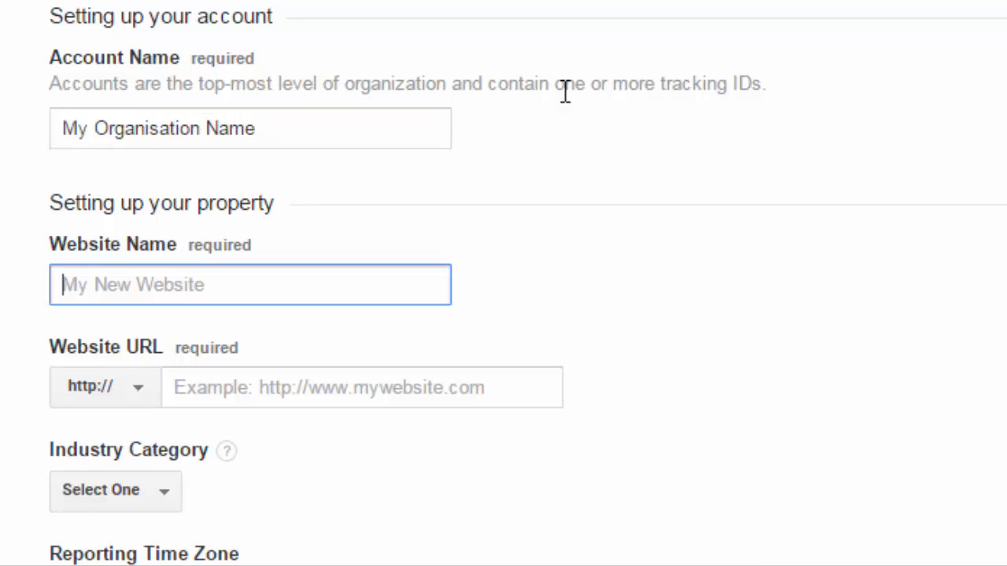
text(My We)
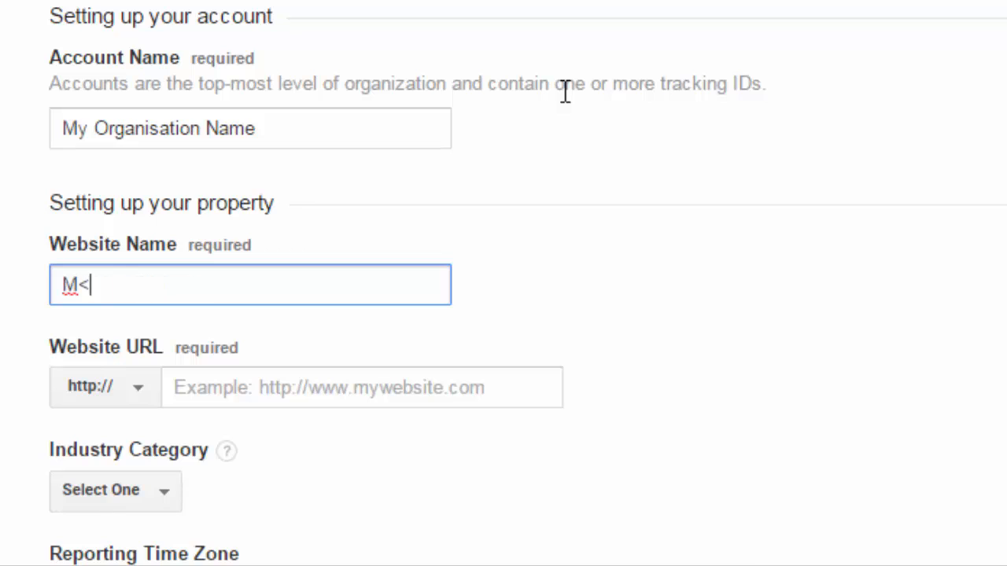
text(bsite Name)
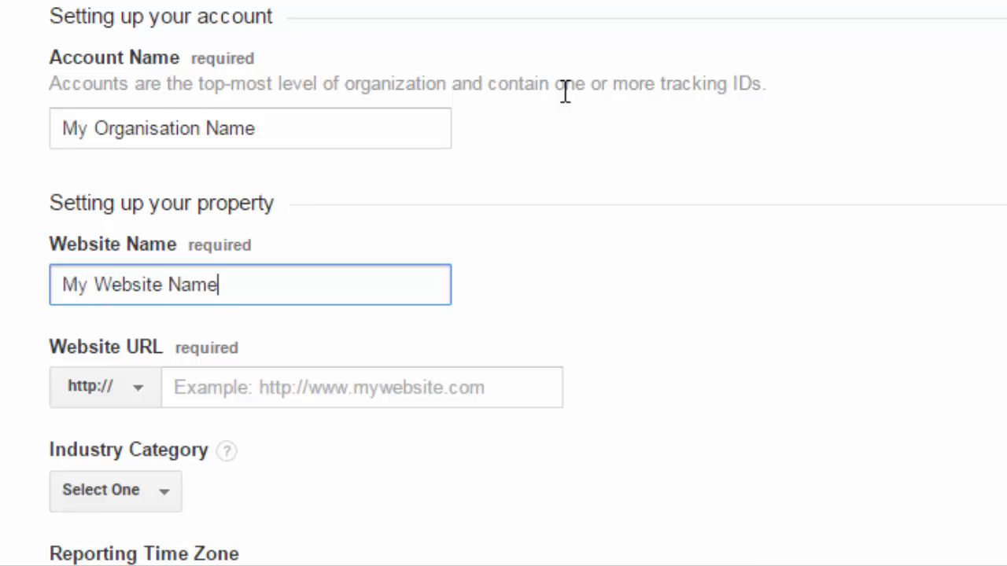
key(Tab)
key(Tab)
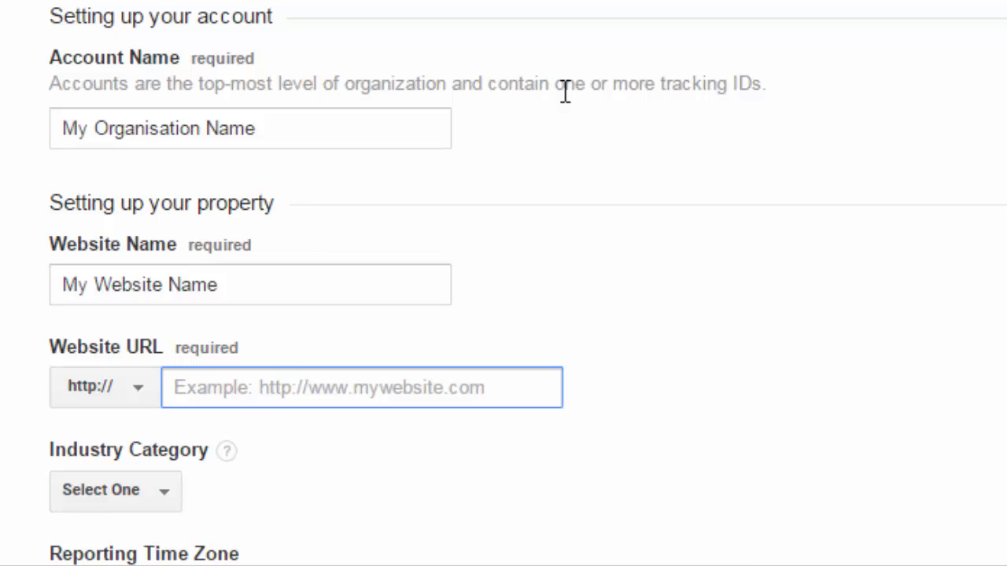
text(www.myw)
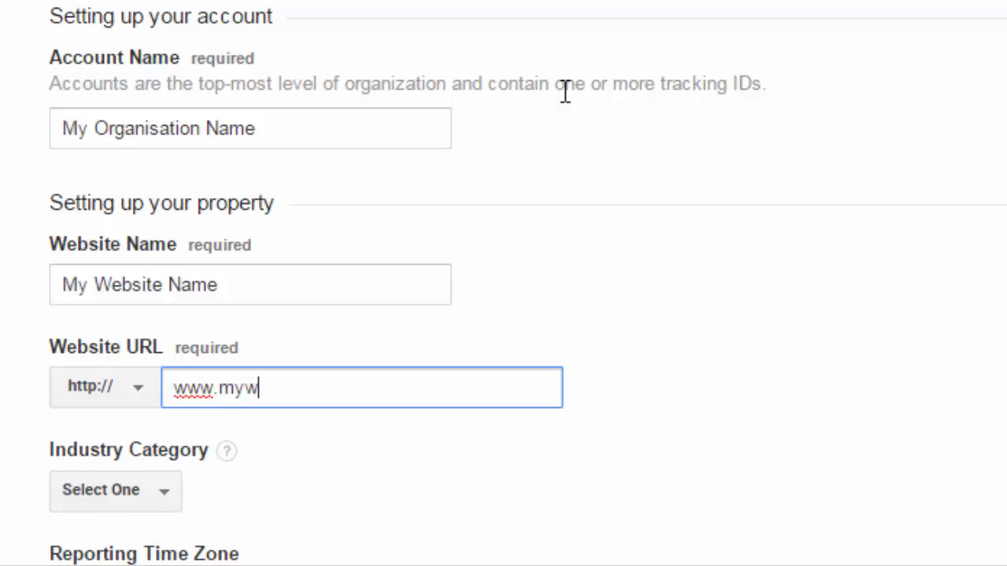
text(ebsite.com)
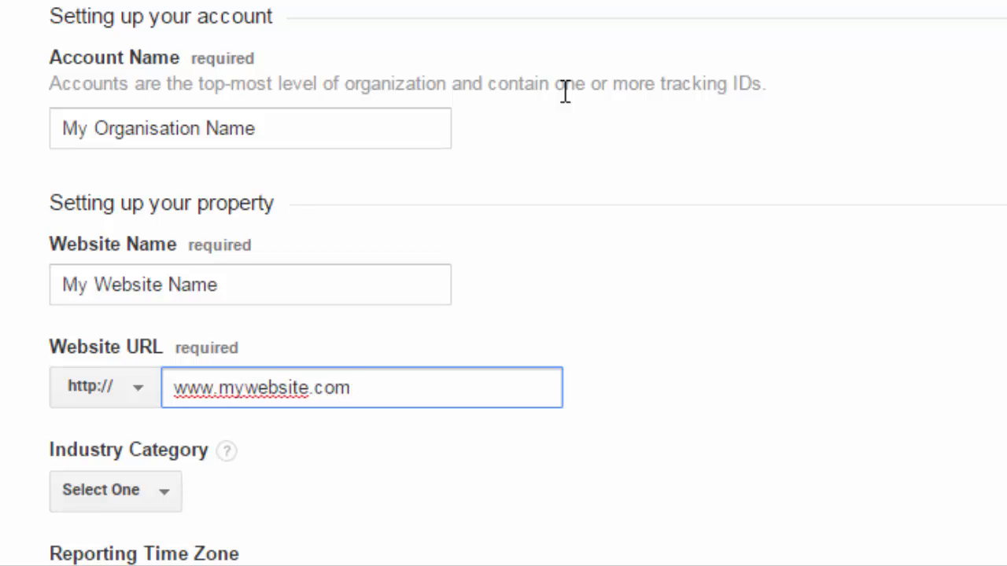
- Set the industry category to Books and Literature and look at the country choices for the reporting time zone
scroll(566, 118, down, 4)
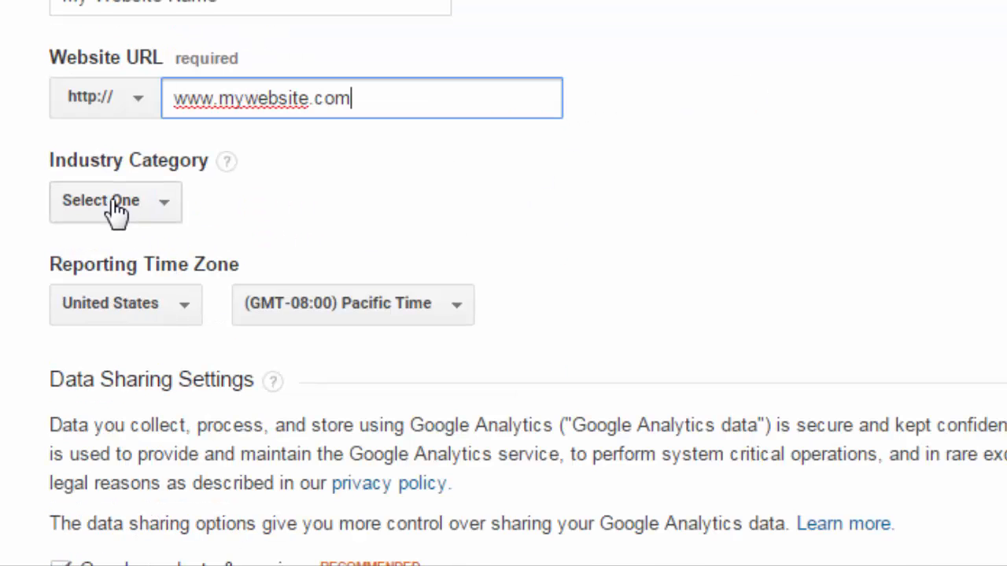
click(116, 209)
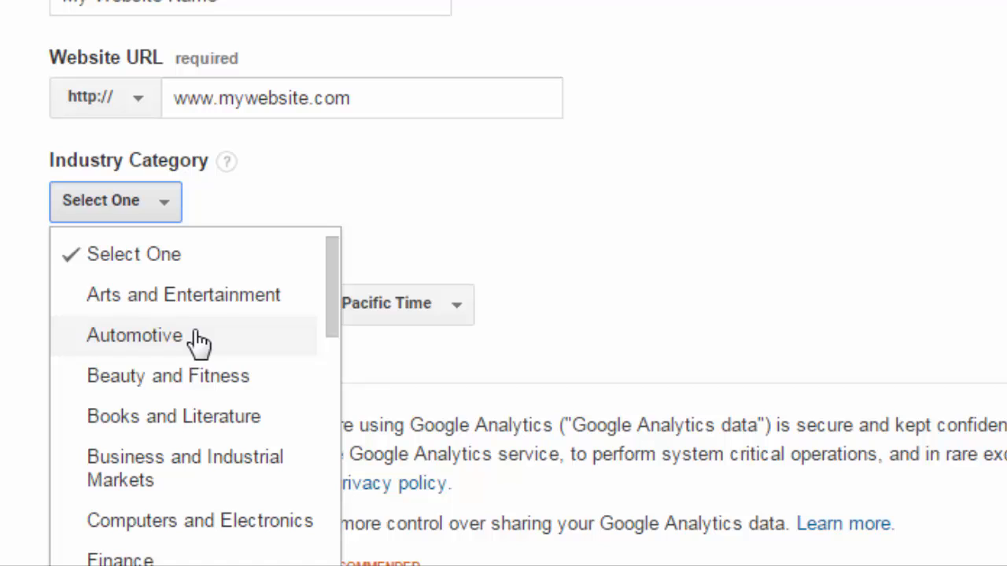
click(221, 421)
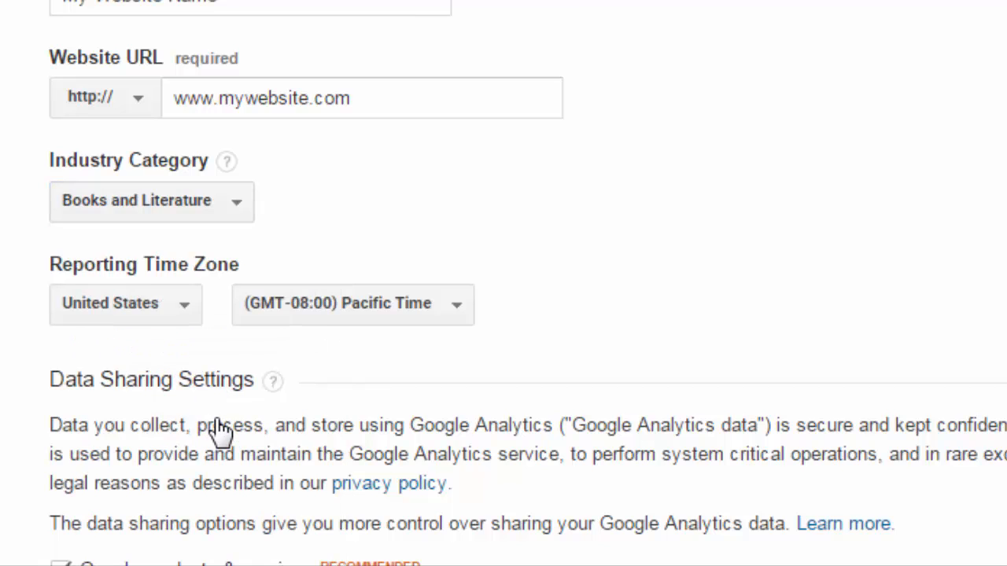
click(179, 310)
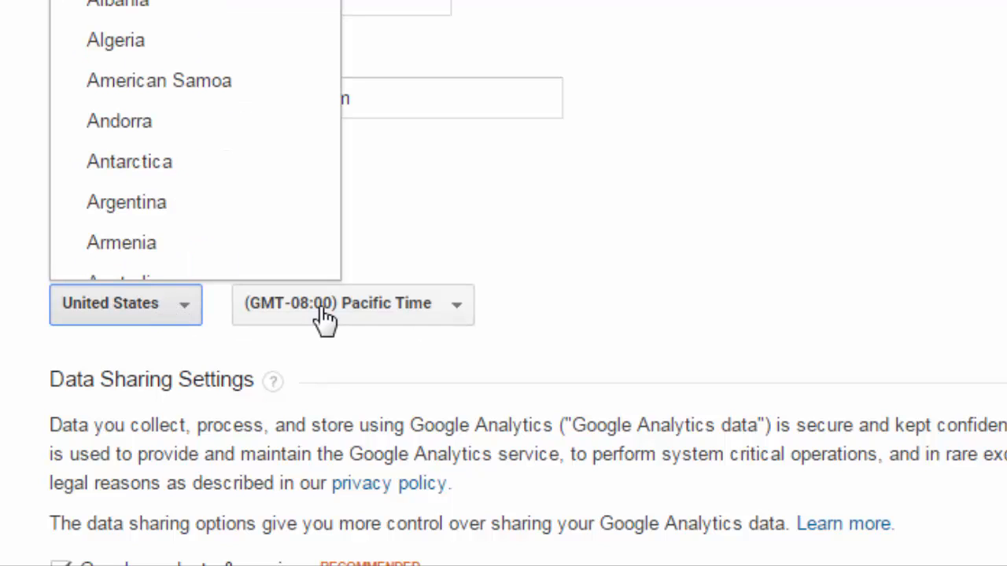
click(579, 318)
- Request the tracking ID and accept the Google Analytics Terms of Service for the United States
scroll(489, 315, down, 6)
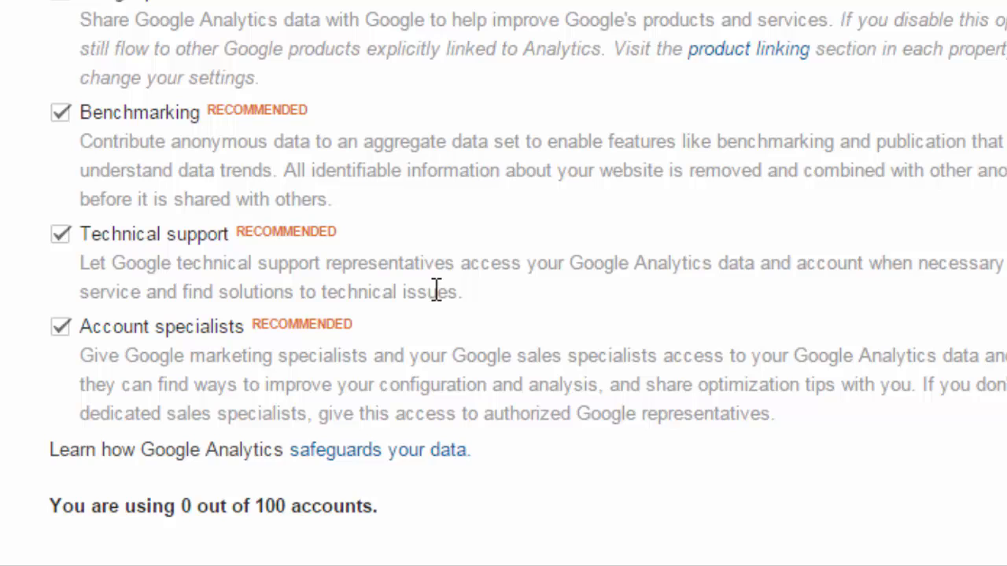
scroll(439, 295, down, 3)
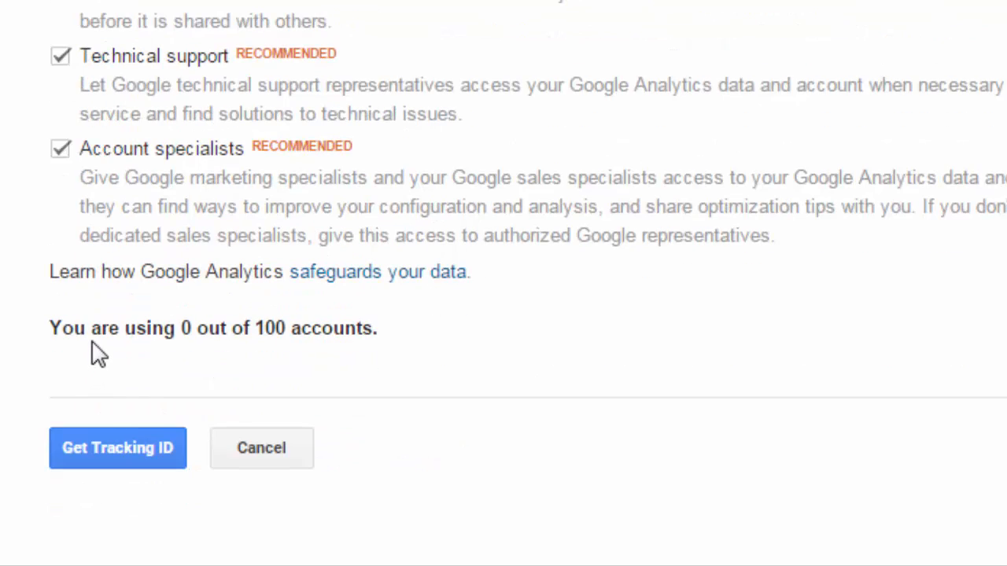
click(142, 450)
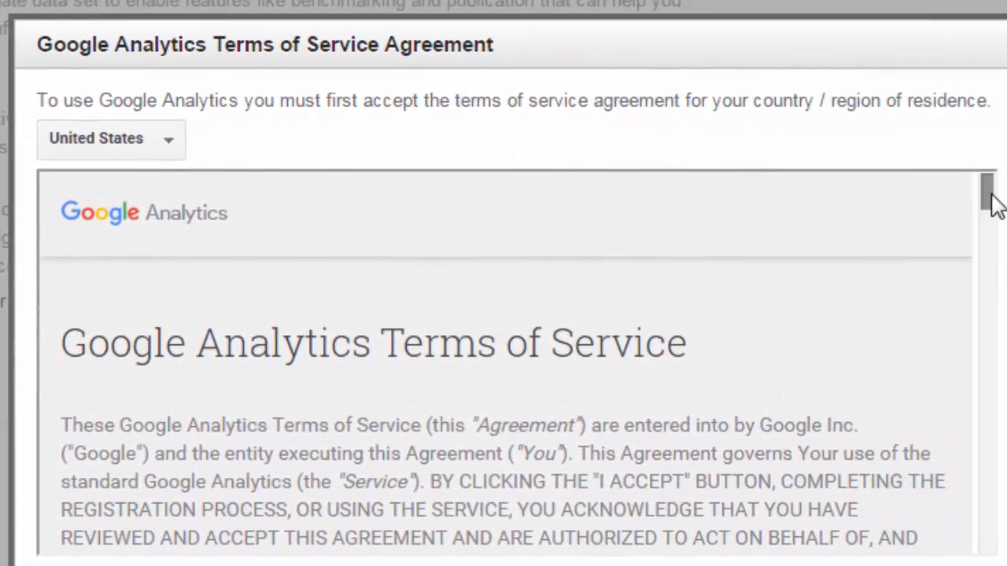
scroll(994, 227, down, 10)
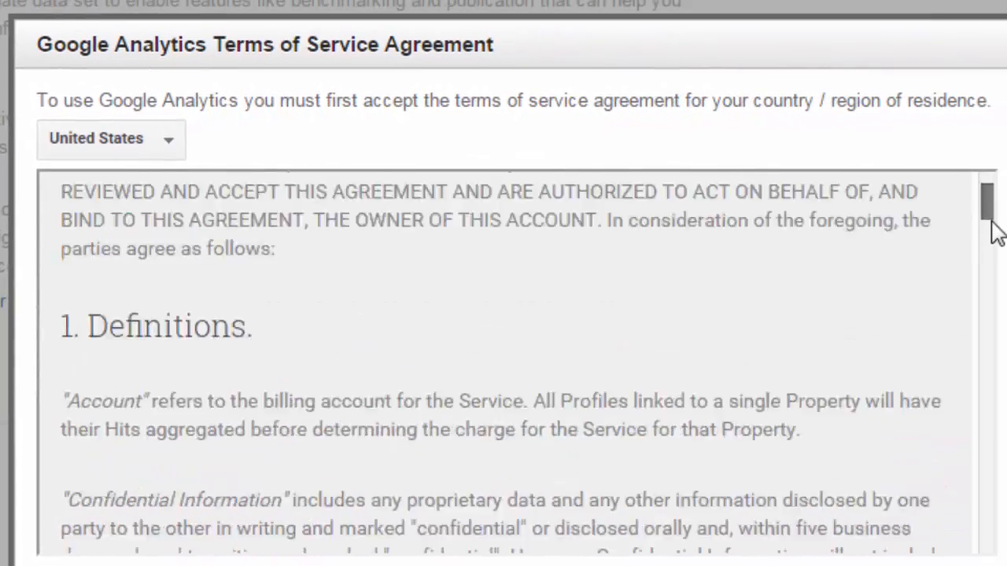
scroll(993, 326, down, 15)
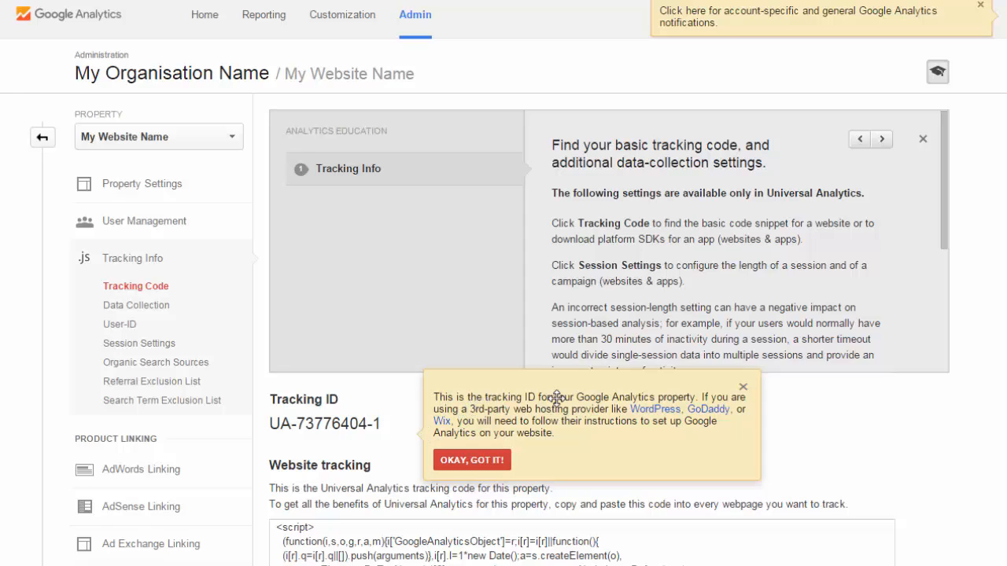
- Dismiss the tip about the tracking ID and highlight the property's tracking ID to examine it
click(489, 462)
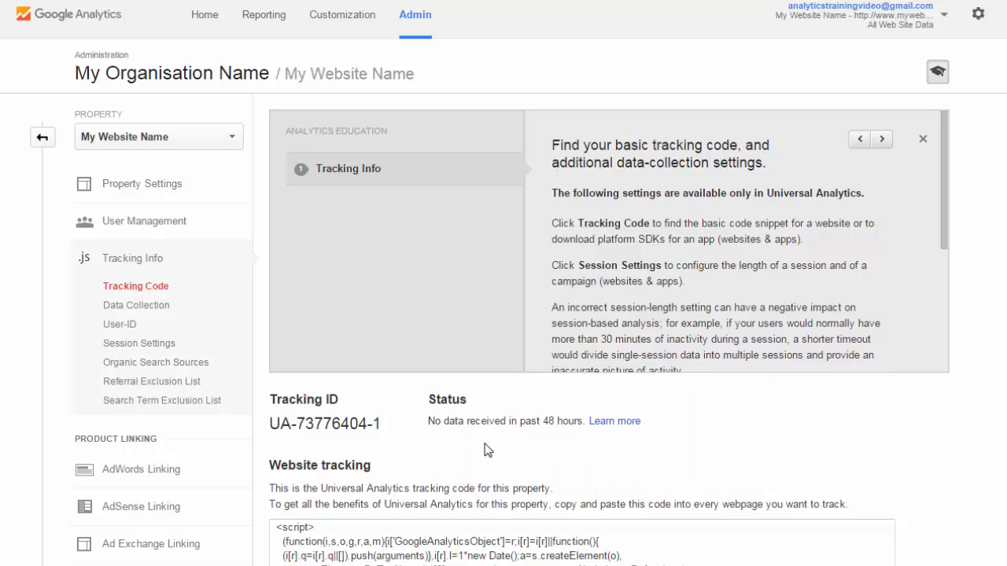
scroll(473, 417, down, 1)
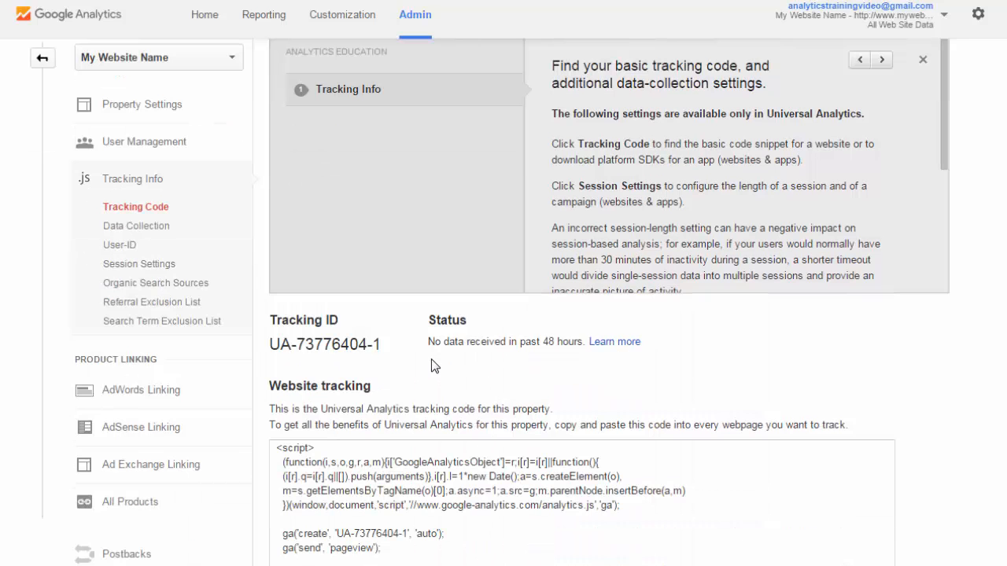
drag(279, 344, 419, 345)
triple_click(354, 346)
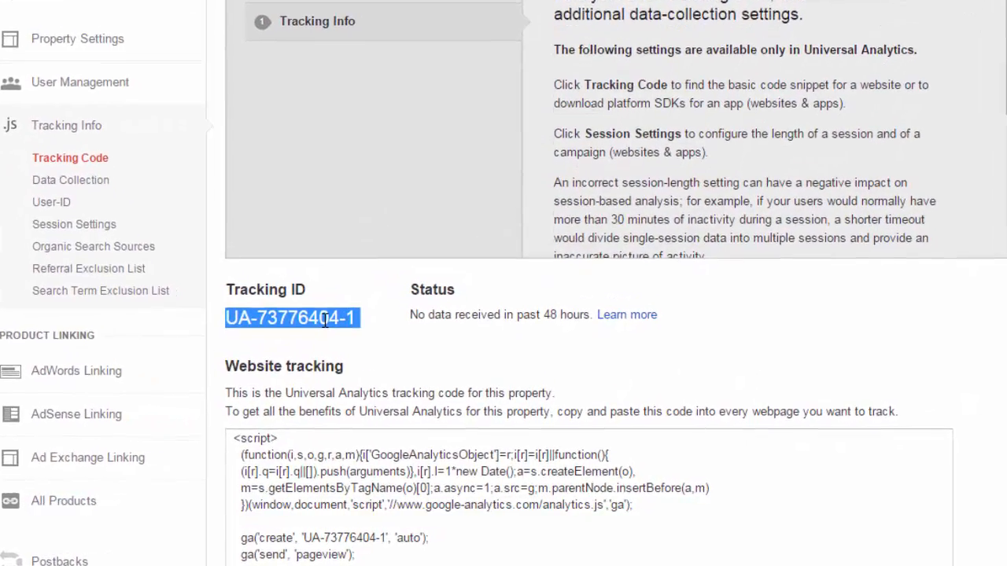
click(324, 318)
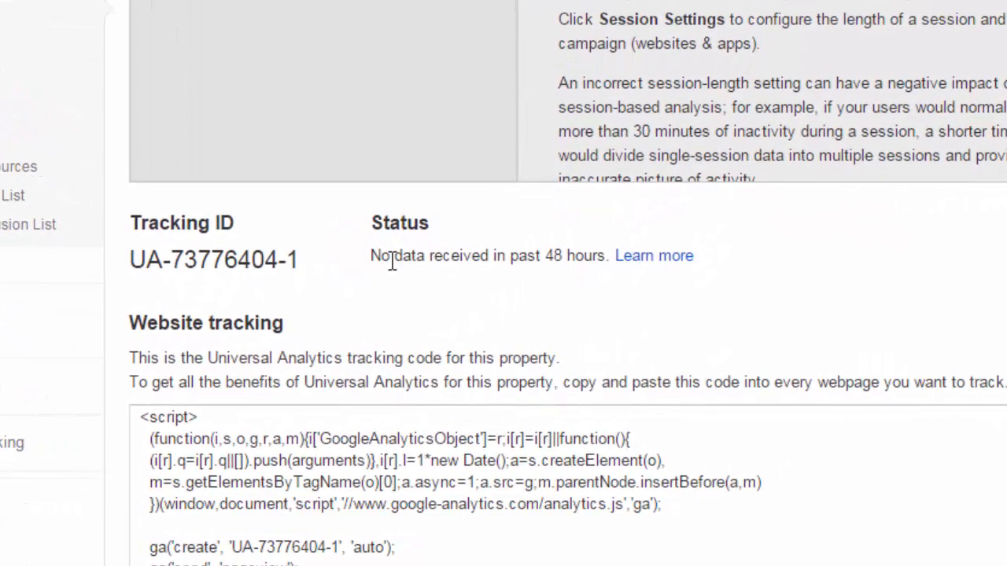
- Examine the website tracking code by highlighting the whole script from its opening to its closing tag
scroll(358, 253, down, 2)
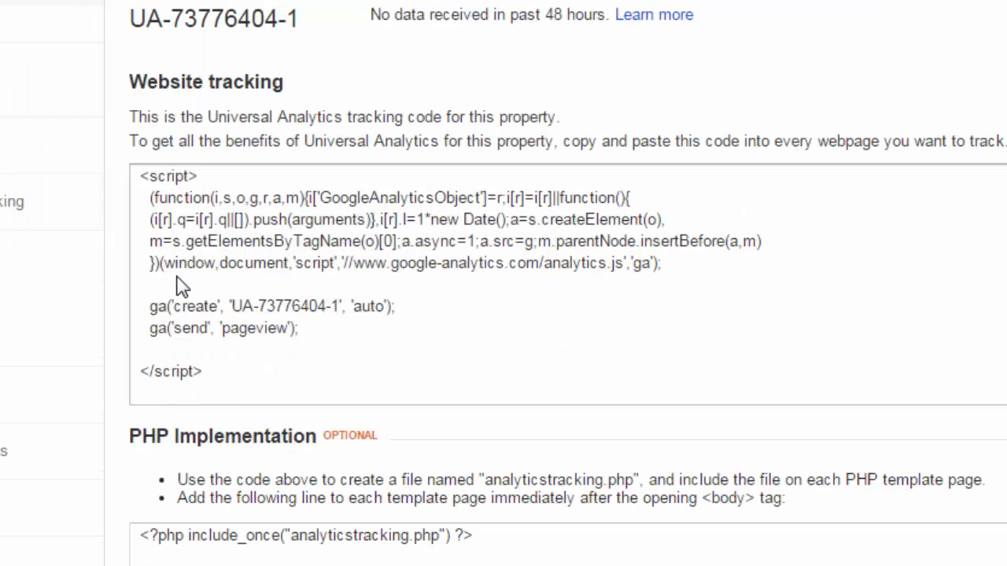
drag(145, 179, 254, 398)
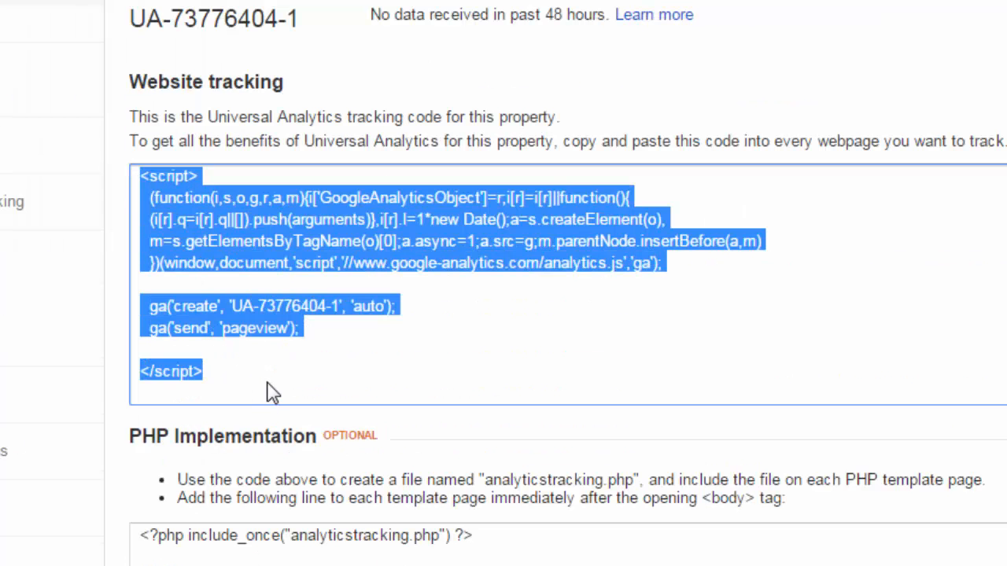
click(268, 391)
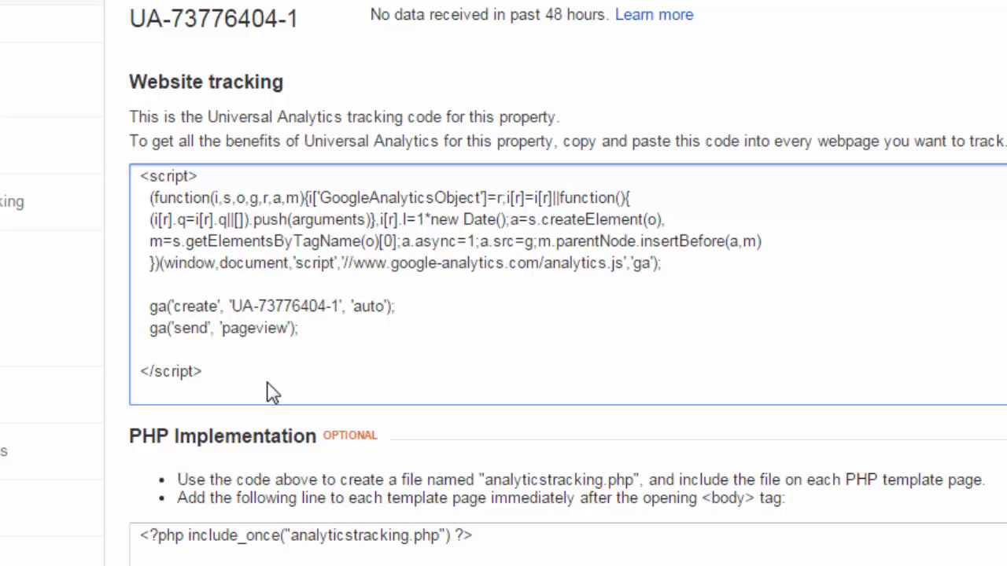
drag(268, 391, 118, 171)
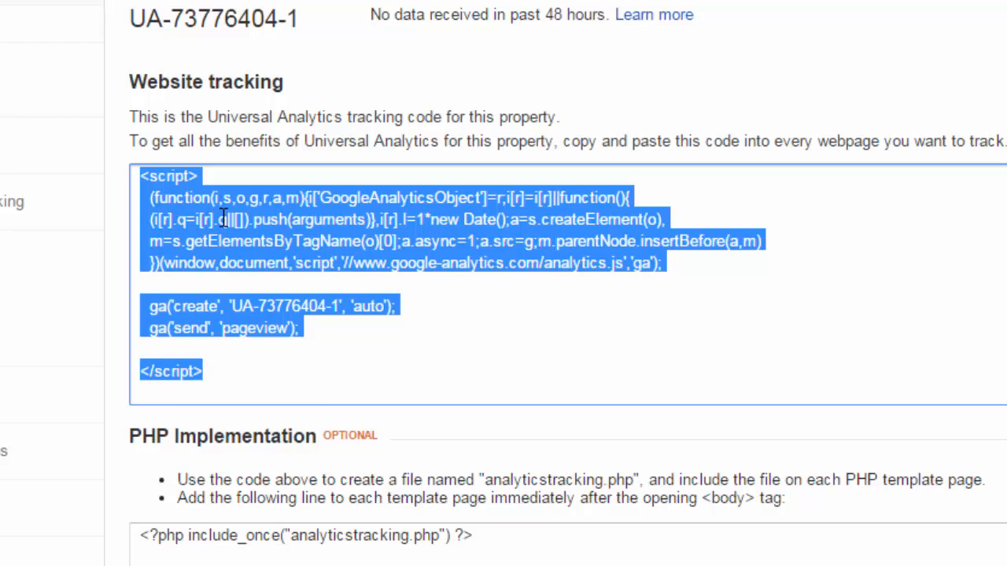
click(267, 192)
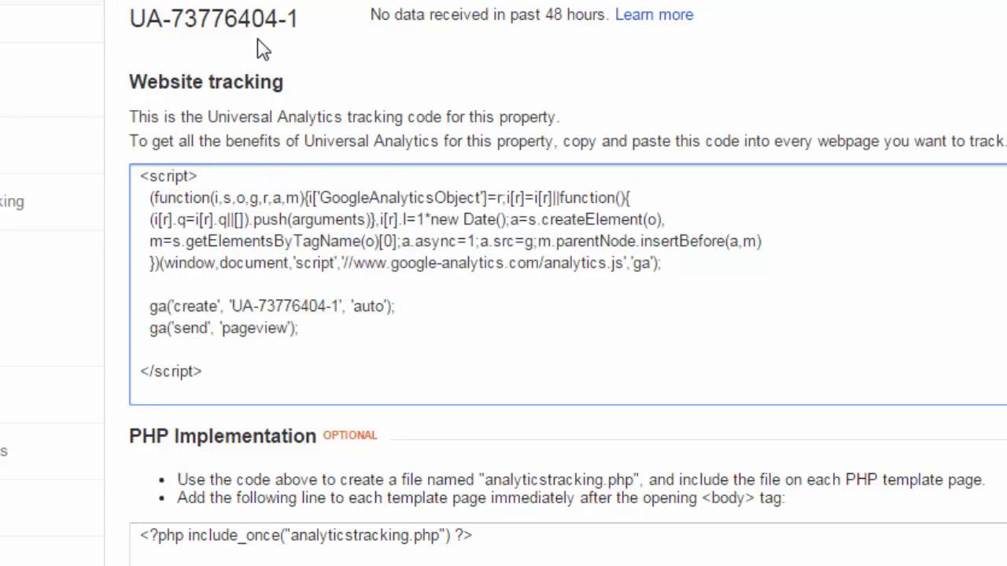
- Copy the property's tracking ID
drag(133, 19, 326, 17)
key(ctrl+c)
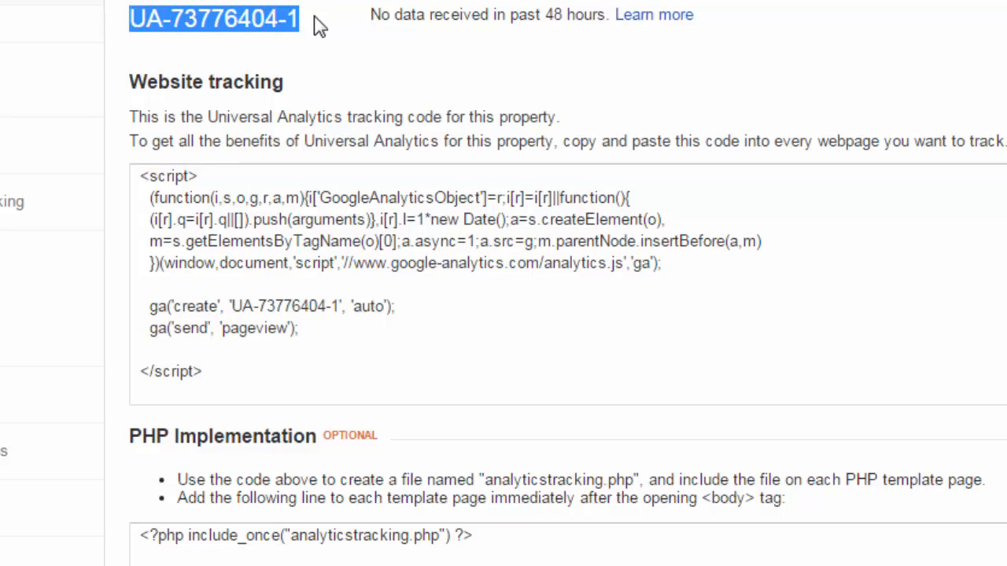
right_click(259, 25)
click(291, 34)
click(313, 36)
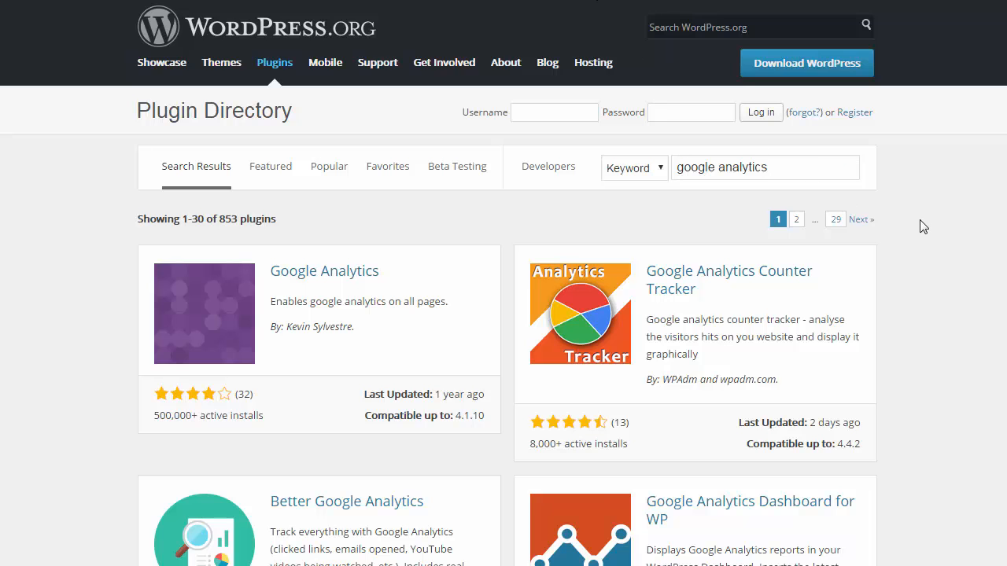
- Switch to the WordPress.org Plugin Directory and browse the "google analytics" plugins as far as Google Analyticator
scroll(920, 228, down, 1)
scroll(920, 228, down, 5)
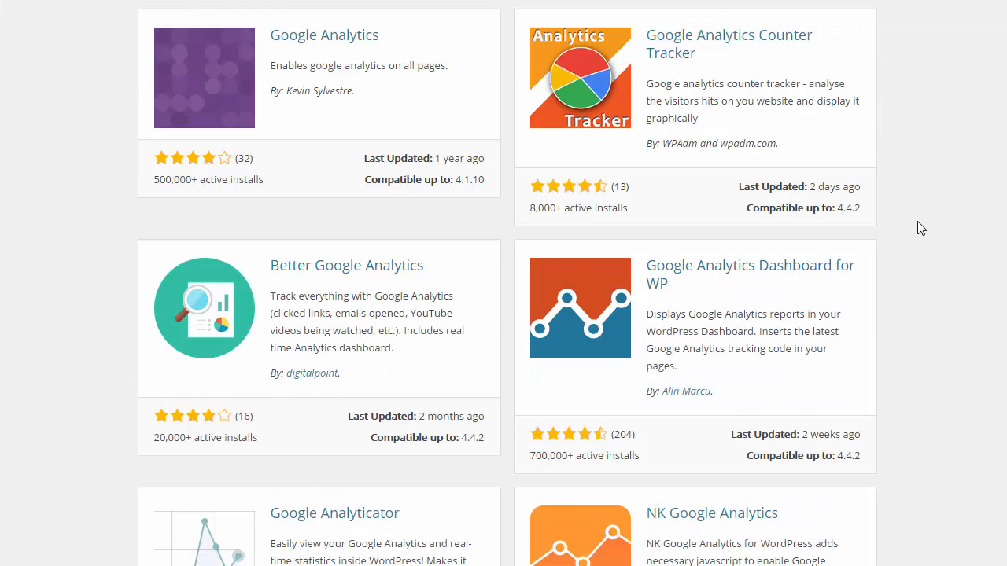
scroll(921, 228, down, 2)
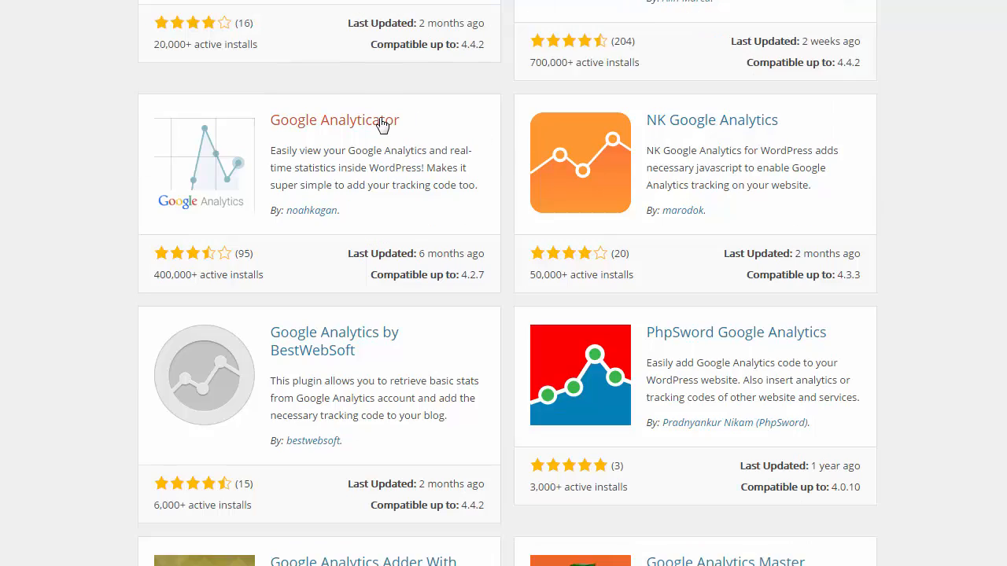
- Switch to the Google Analytics plugin settings in WordPress, enable Google Analytics logging and paste the copied tracking ID as the analytics account
scroll(385, 128, down, 1)
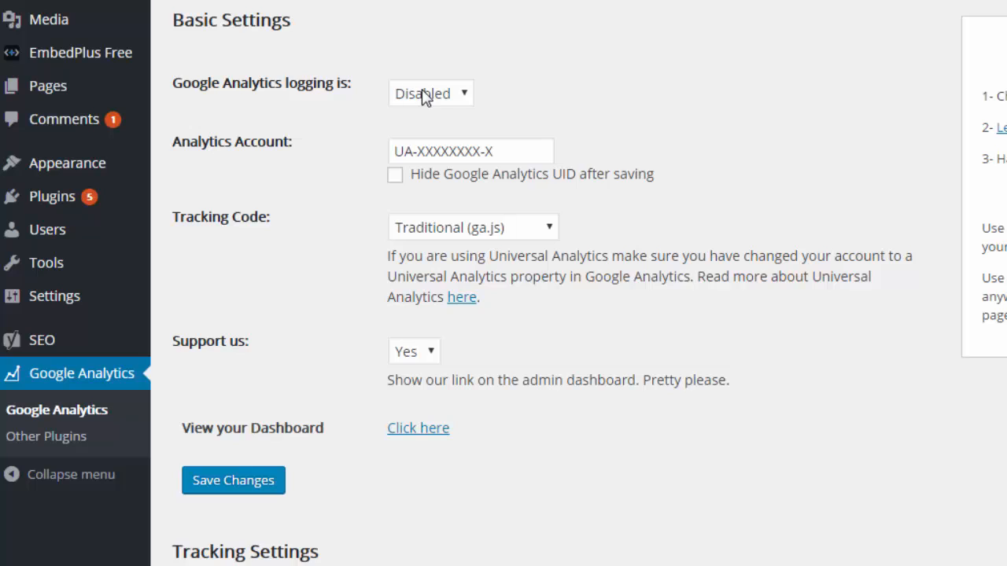
click(423, 89)
click(431, 122)
triple_click(443, 149)
right_click(443, 150)
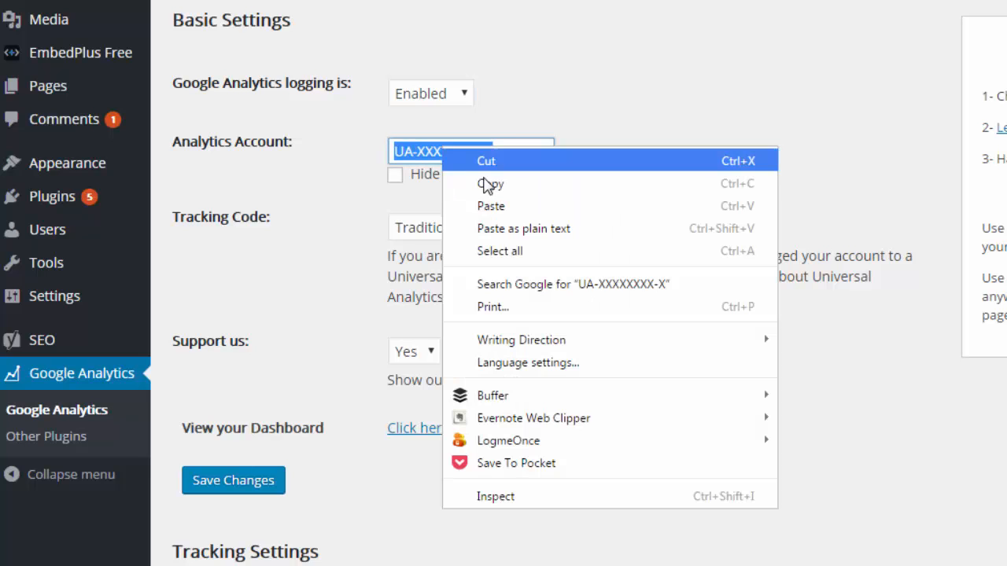
click(502, 208)
click(517, 145)
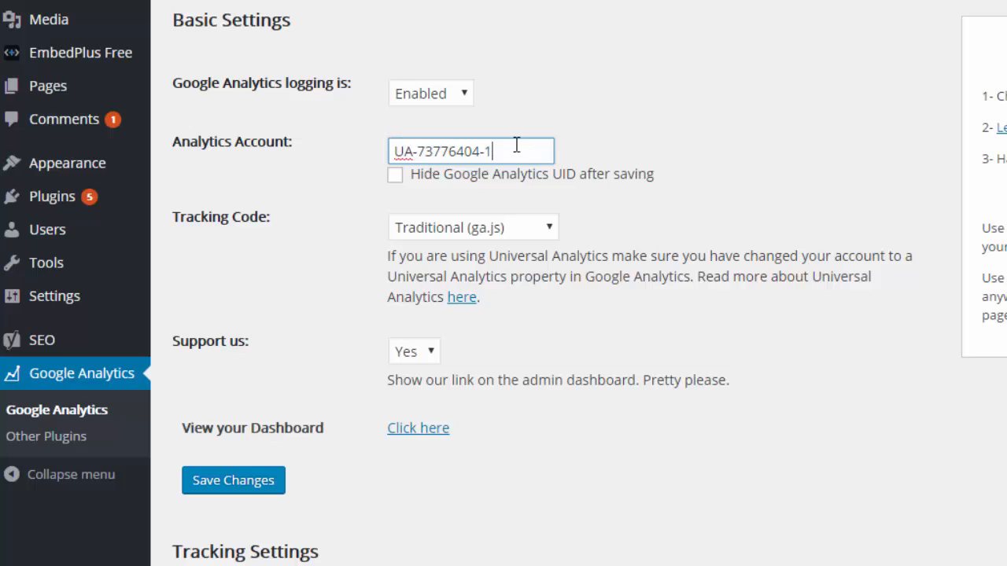
click(639, 144)
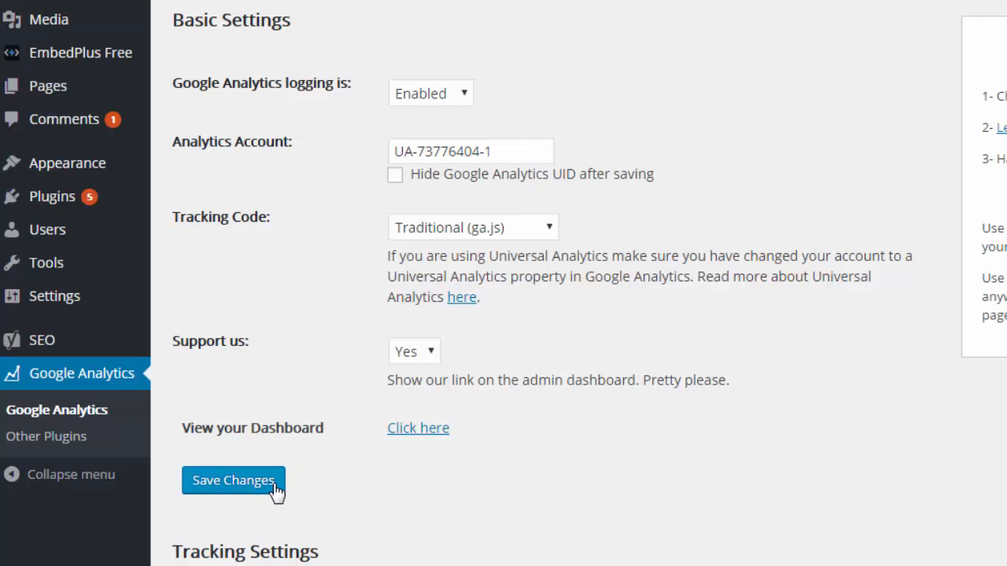
- Switch to Google Analytics and highlight the analytics.js reference in the website tracking script to identify the tracking code type
click(447, 229)
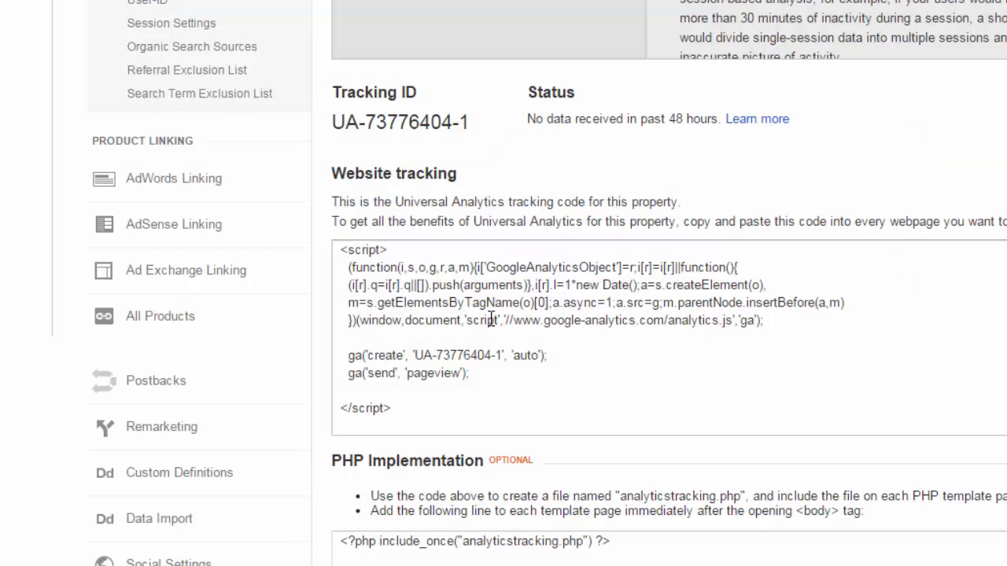
drag(513, 320, 723, 340)
click(670, 322)
drag(668, 320, 735, 320)
click(735, 320)
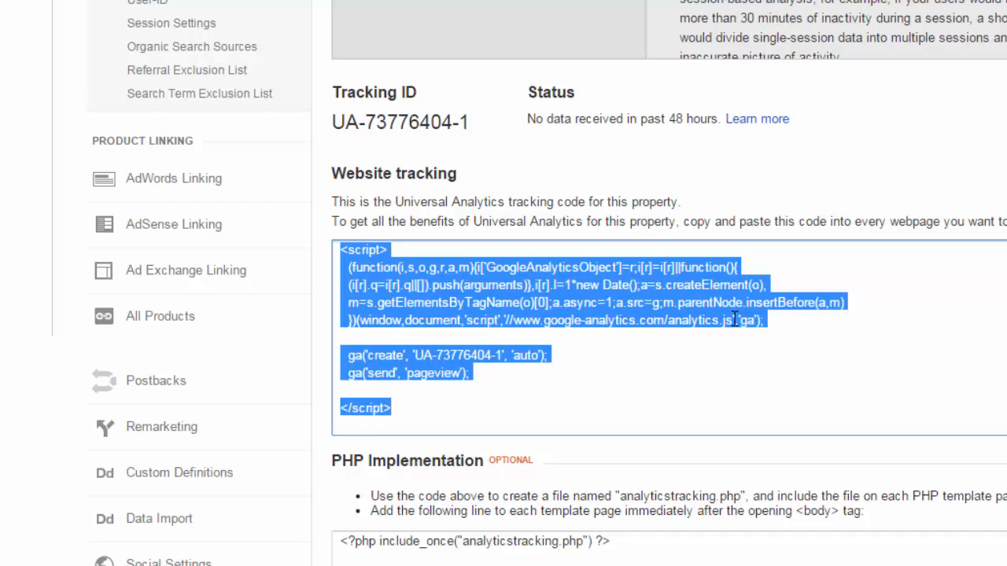
click(734, 320)
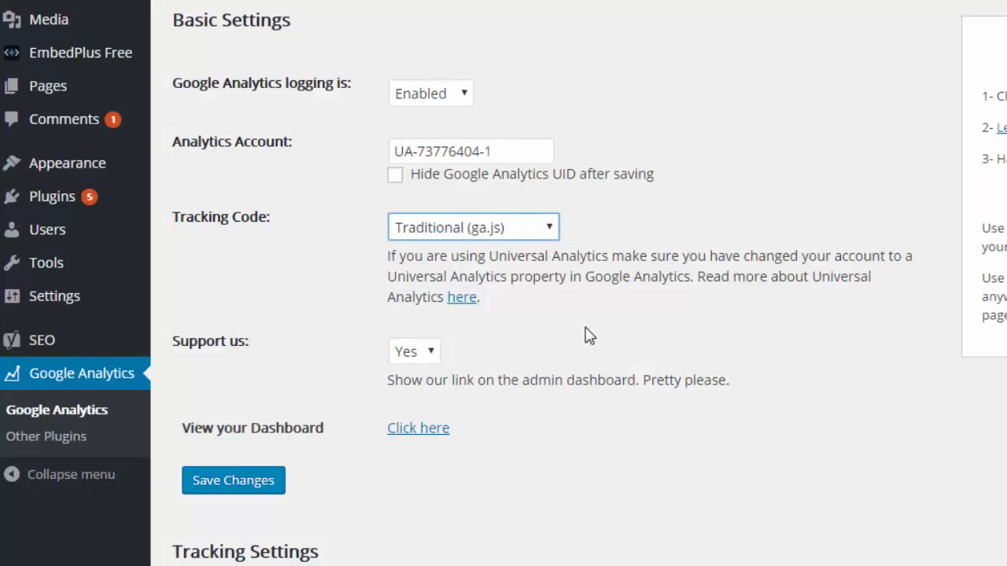
- Switch to the WordPress plugin settings and set the tracking code type to Universal (analytics.js)
click(504, 228)
click(514, 253)
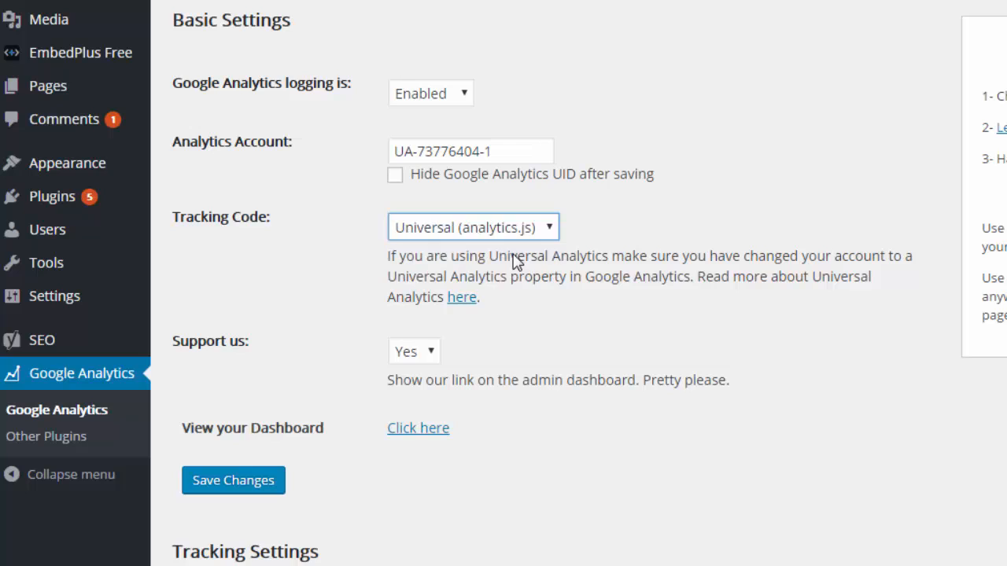
click(641, 241)
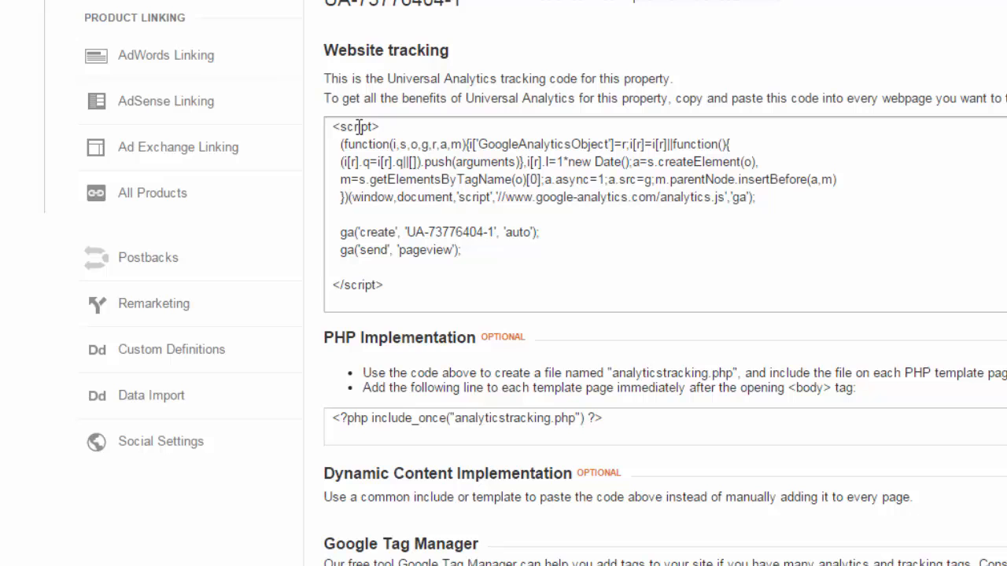
- Copy the whole website tracking script from Google Analytics and paste it directly below the opening <body> tag of the HTML page
click(334, 132)
right_click(372, 147)
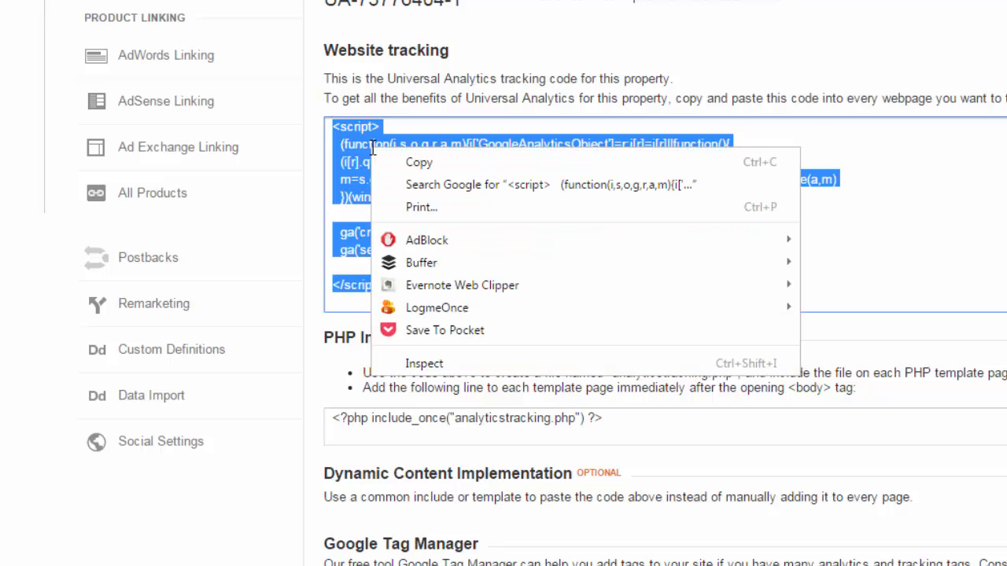
click(416, 164)
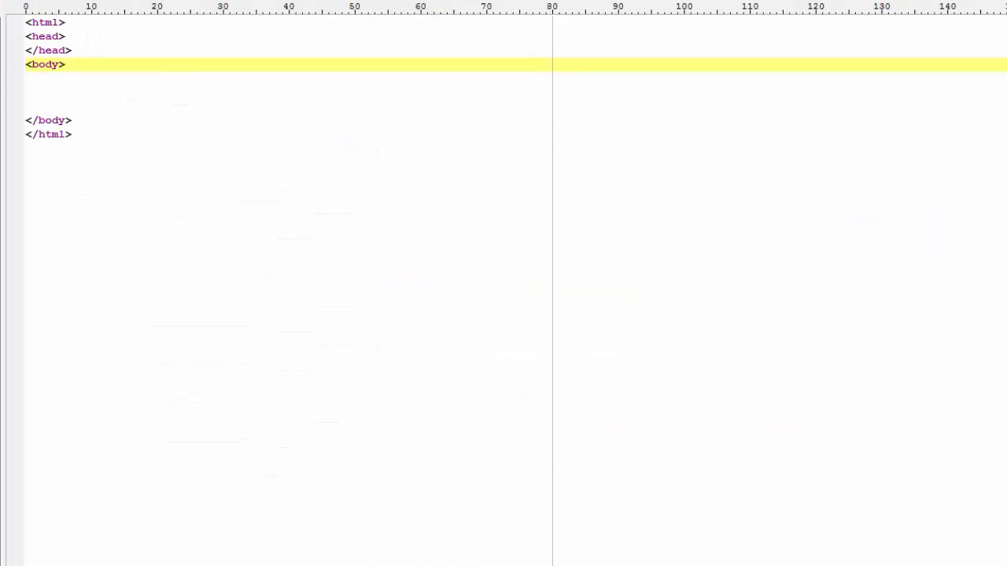
click(66, 80)
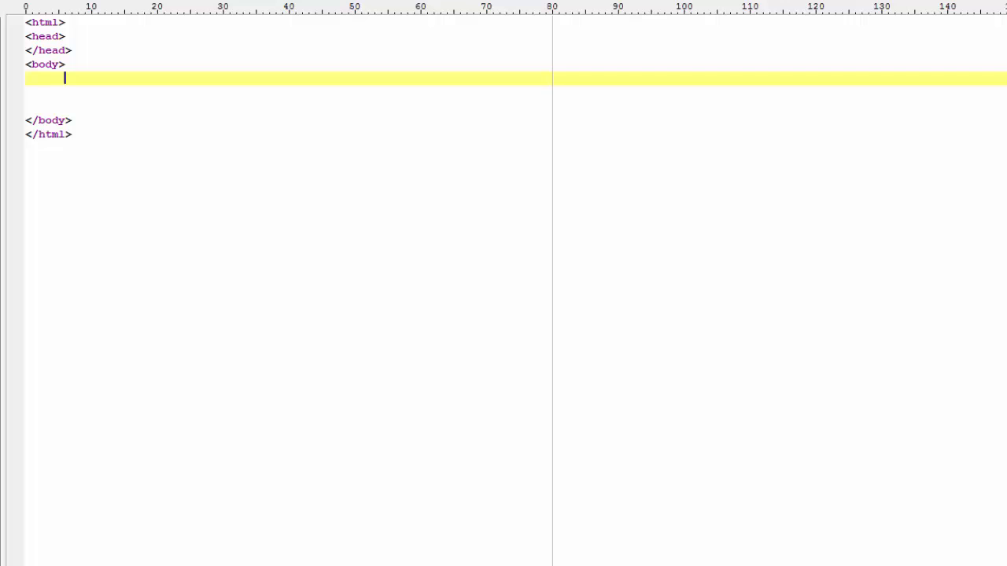
click(26, 78)
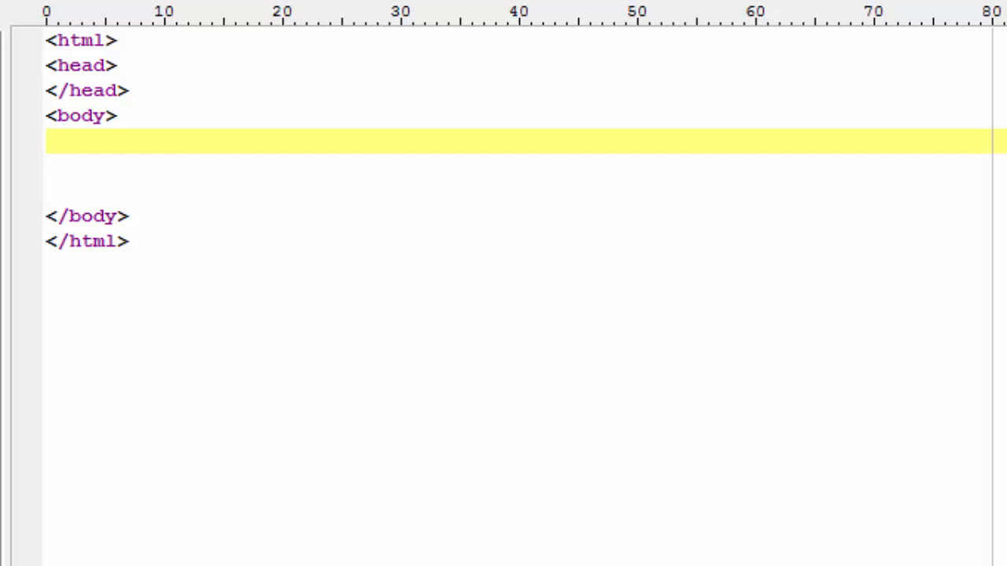
key(ctrl+v)
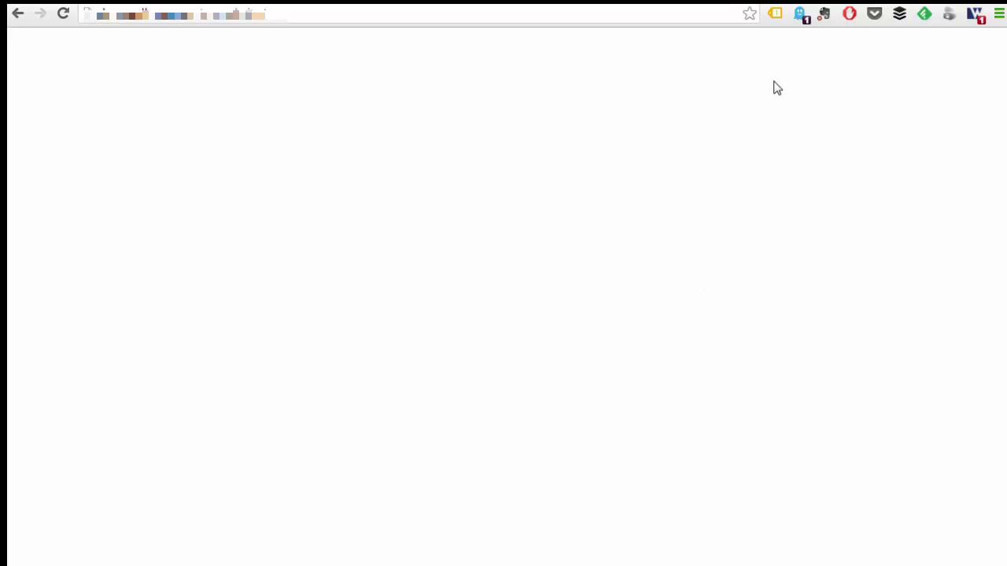
- Inspect the web page with Tag Assistant and review the details of its Google Analytics tag
click(775, 15)
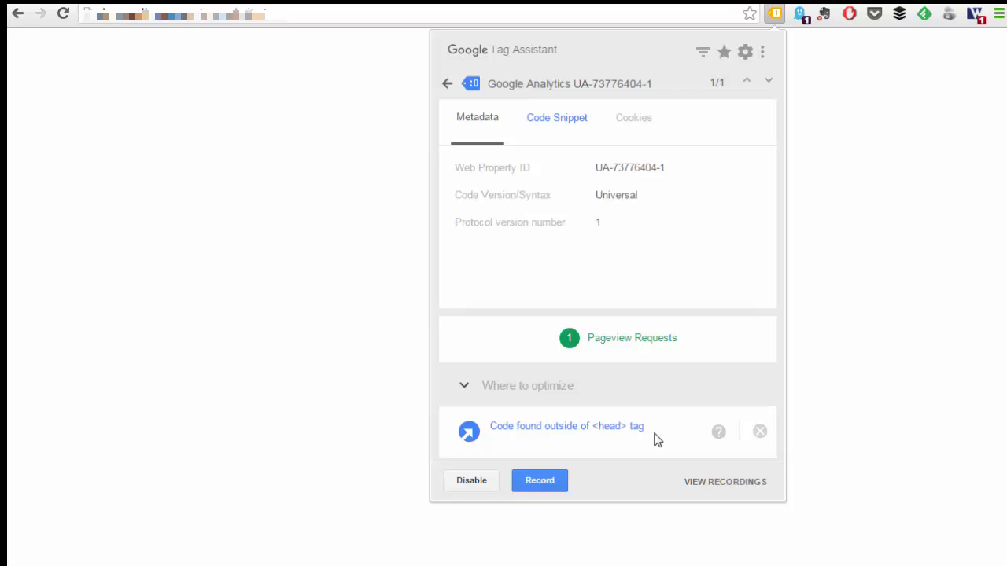
click(446, 84)
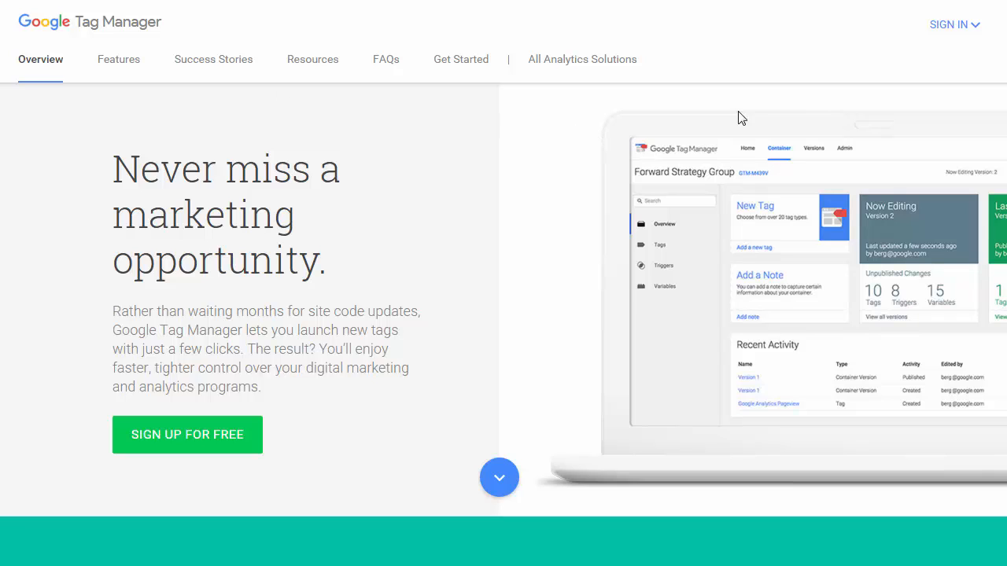
- Sign in to Google Tag Manager and set up a new account named "My Organisation"
click(950, 27)
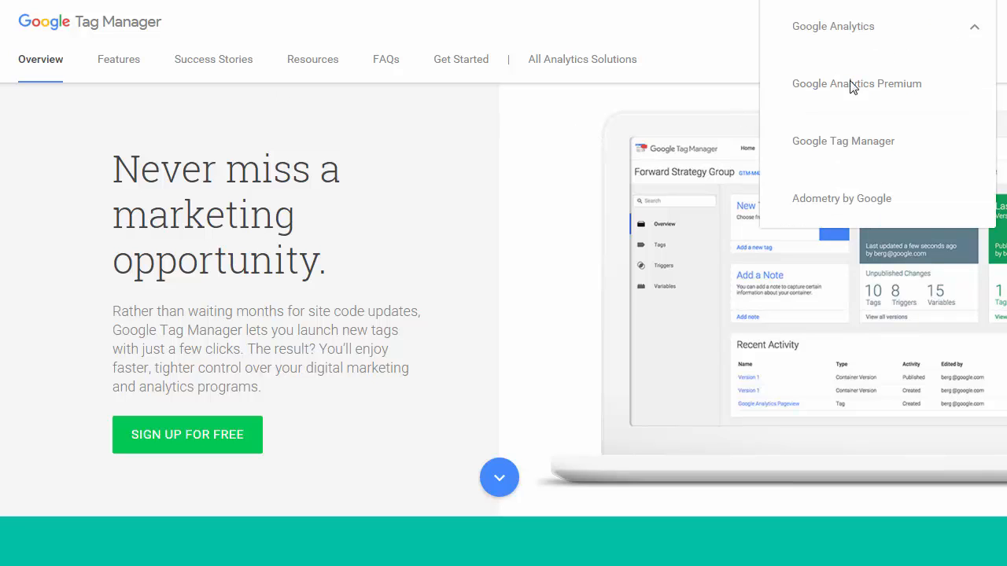
click(832, 152)
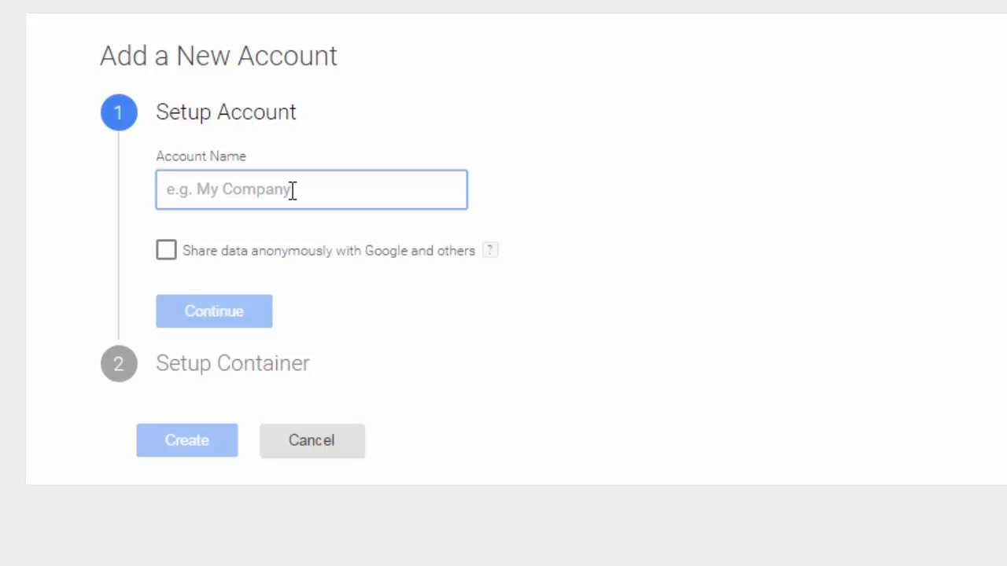
text(My Org)
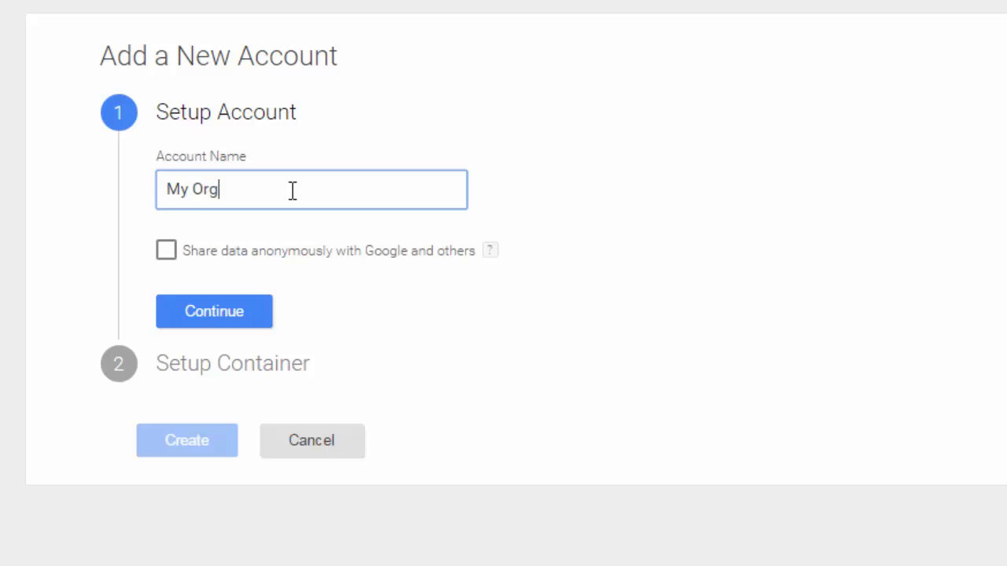
text(anisation)
click(242, 323)
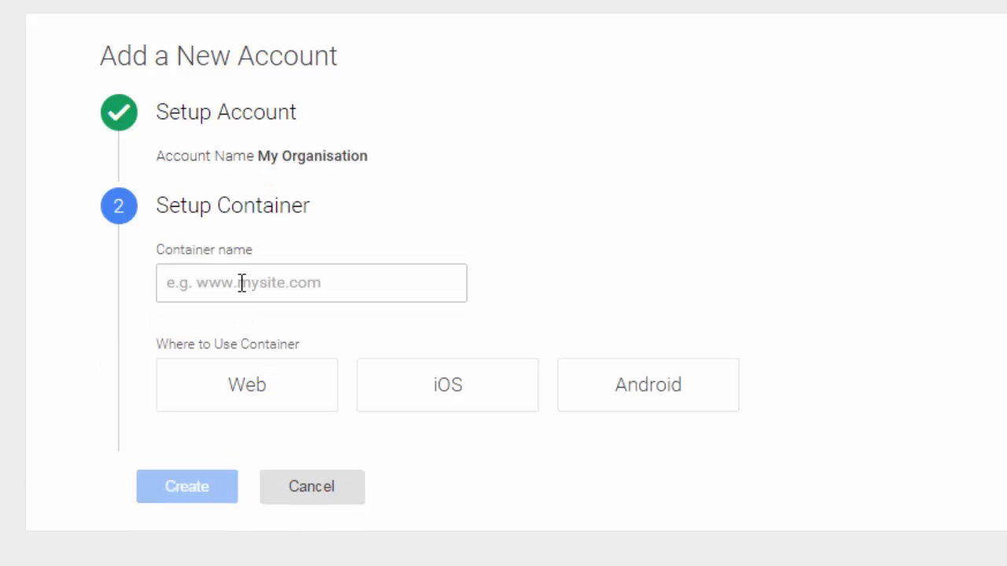
click(241, 284)
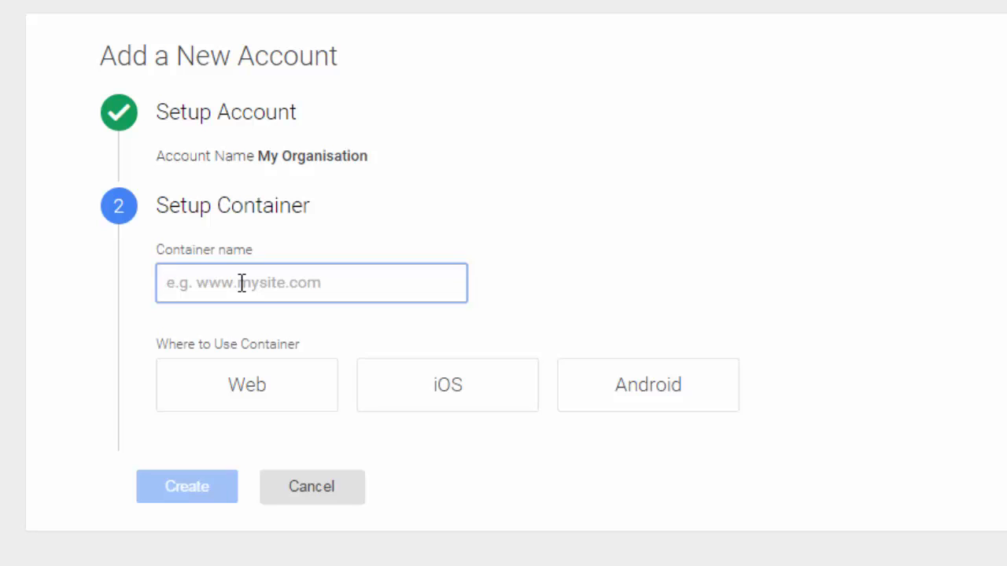
text(www.mye)
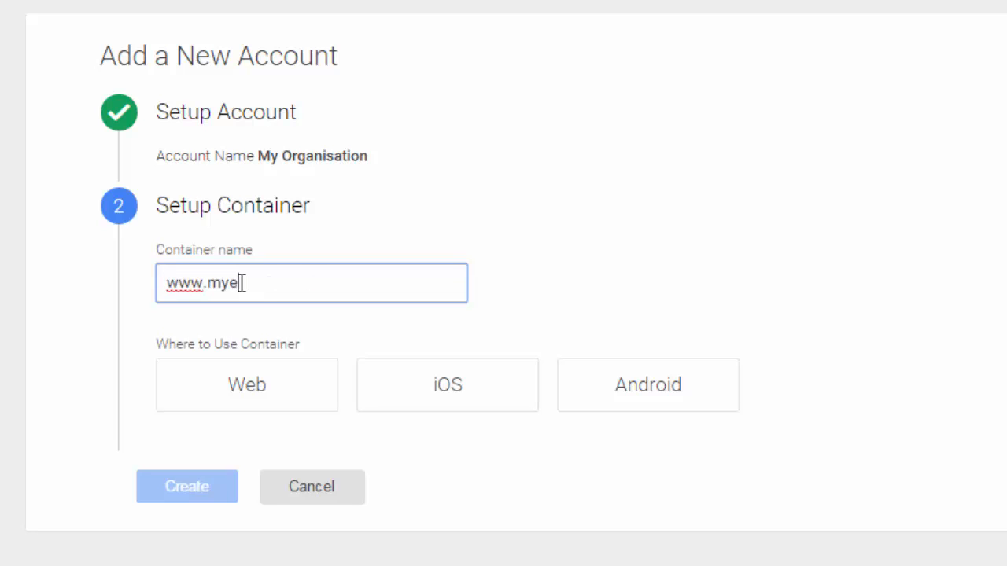
key(BackSpace)
text(website.com)
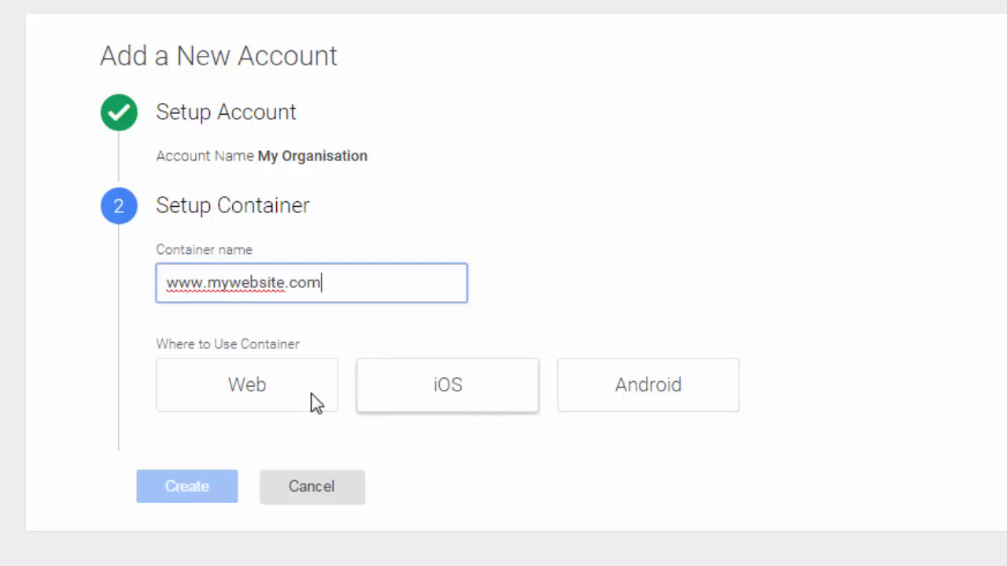
click(242, 399)
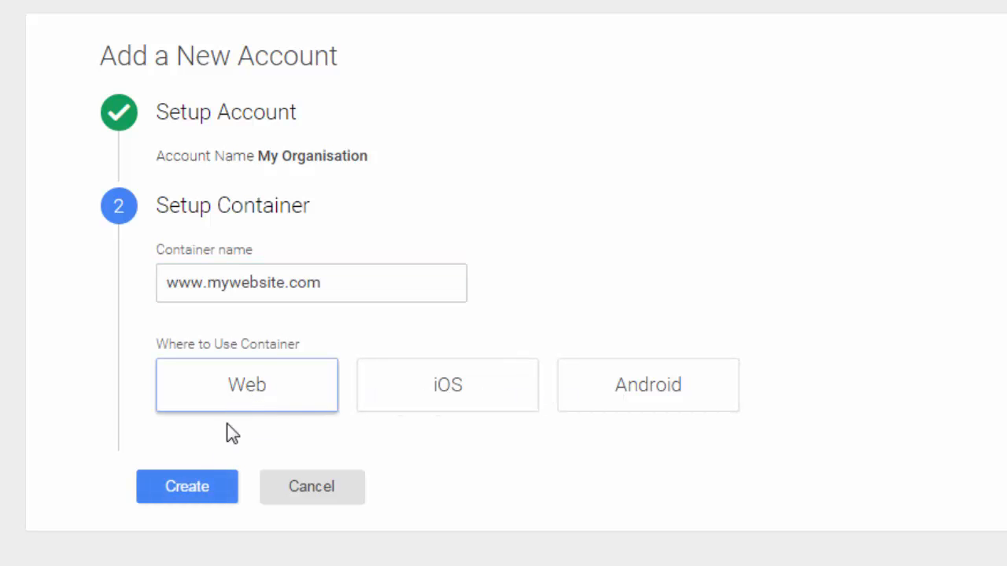
click(161, 462)
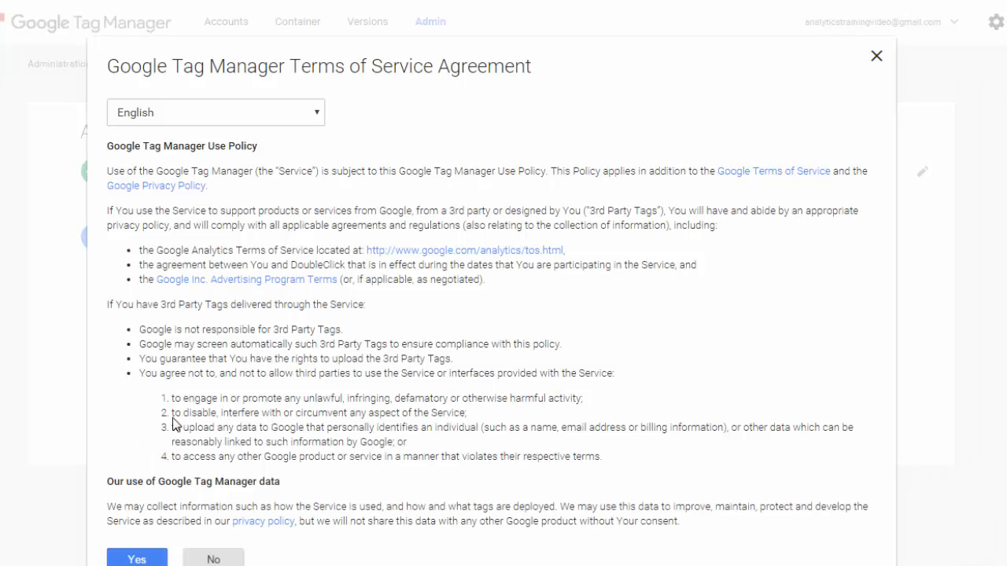
click(138, 559)
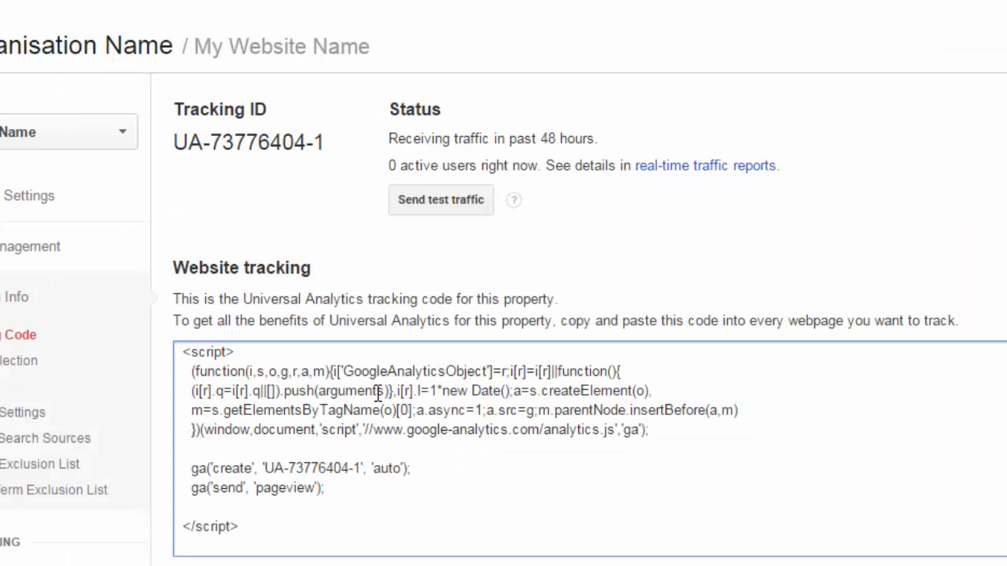
- Switch to the Google Analytics tracking code page and examine the website tracking script
click(378, 391)
click(378, 390)
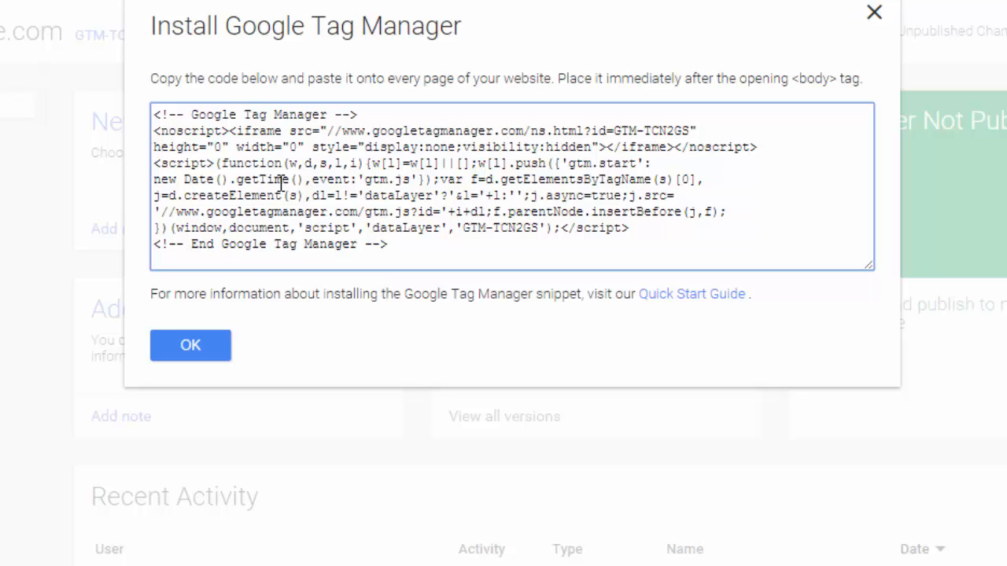
- Switch to Google Tag Manager, copy the whole install snippet and highlight the container ID within it
triple_click(320, 194)
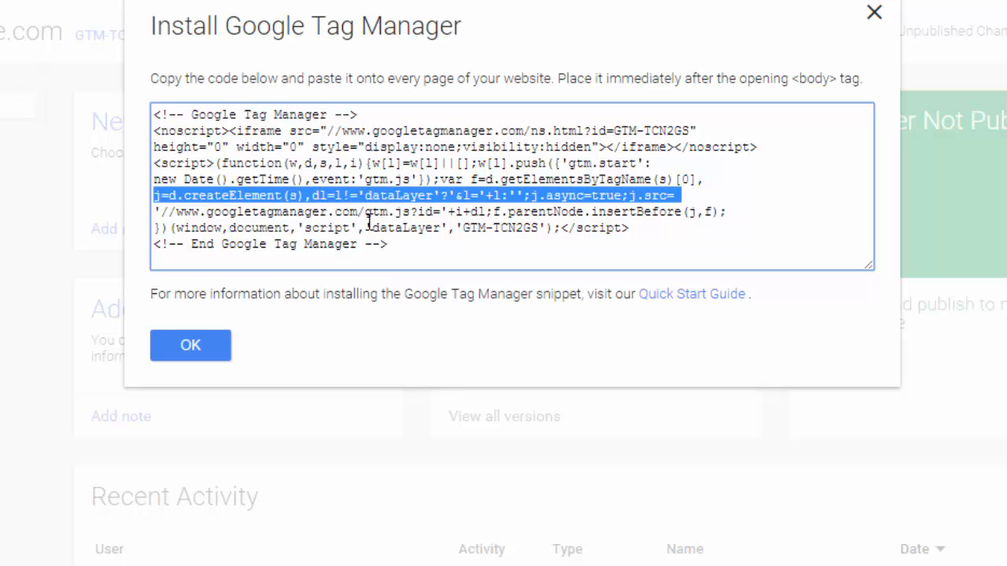
click(412, 246)
drag(412, 246, 141, 73)
key(ctrl+c)
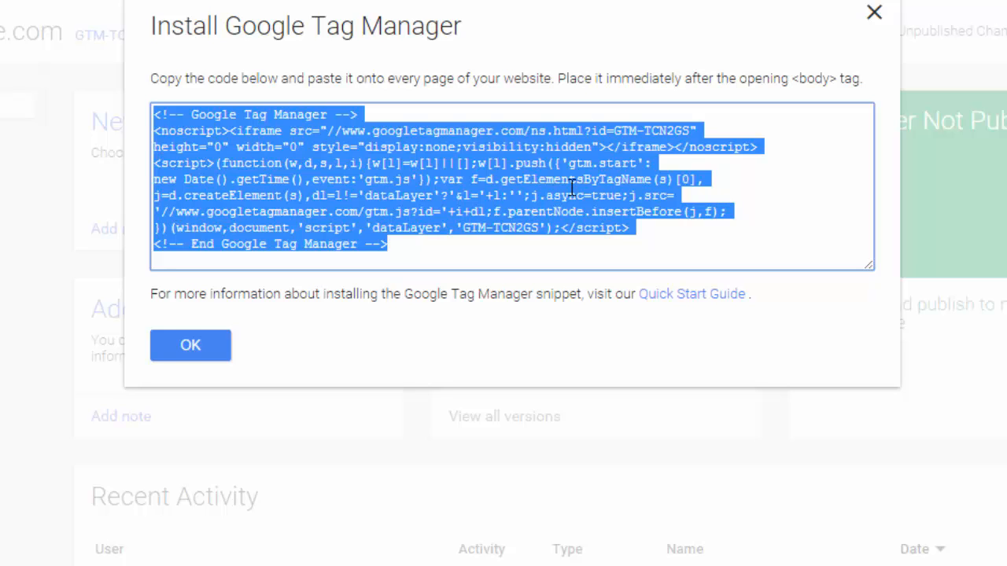
click(469, 213)
drag(464, 227, 540, 228)
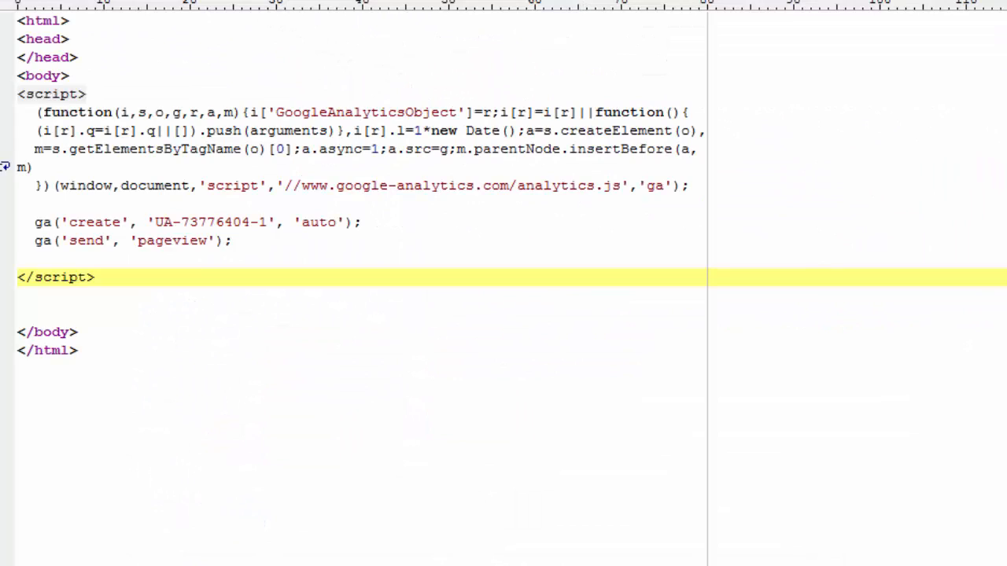
- Replace the Google Analytics script in the HTML page's body with the copied Google Tag Manager snippet
click(218, 241)
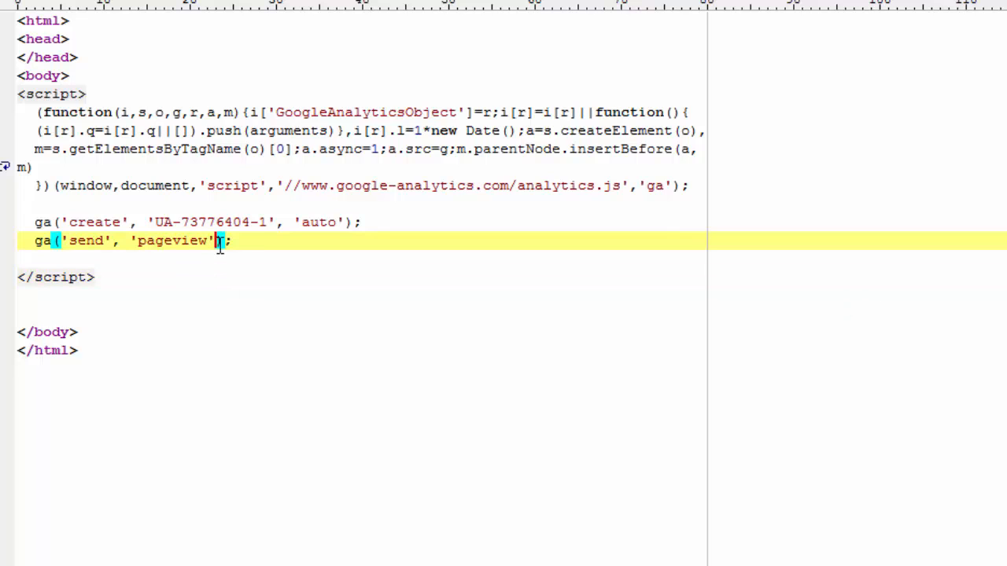
click(155, 279)
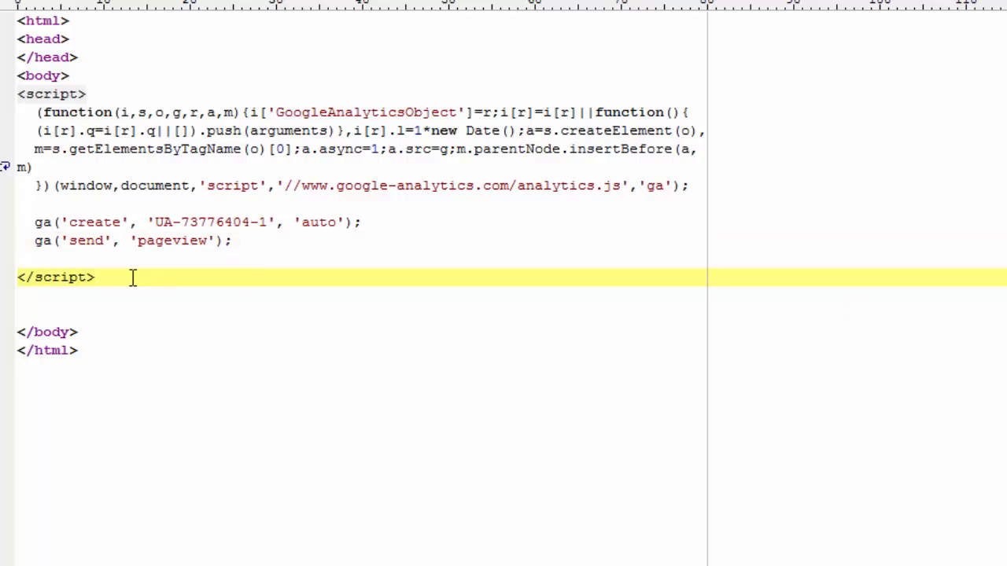
drag(132, 276, 6, 100)
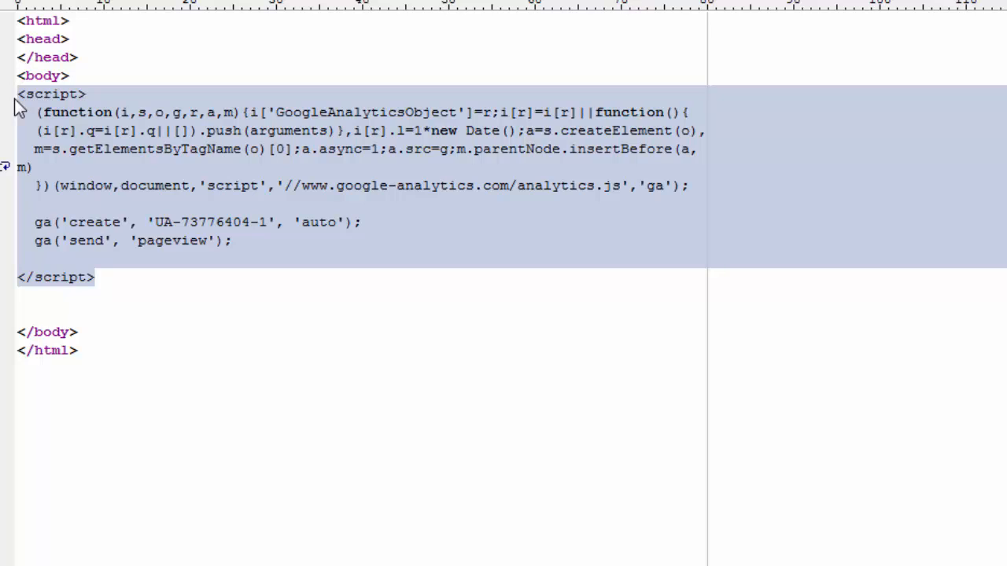
key(Delete)
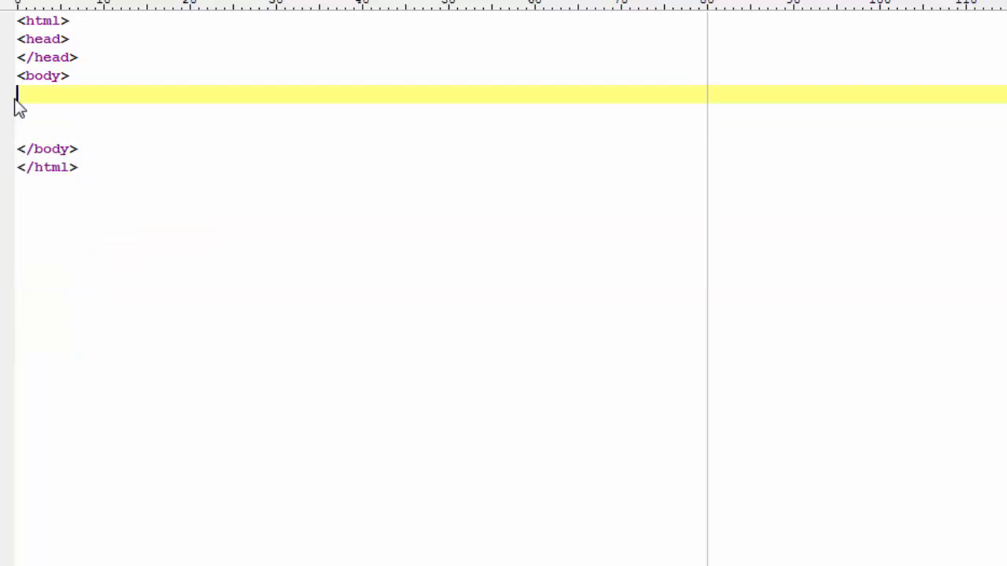
key(ctrl+v)
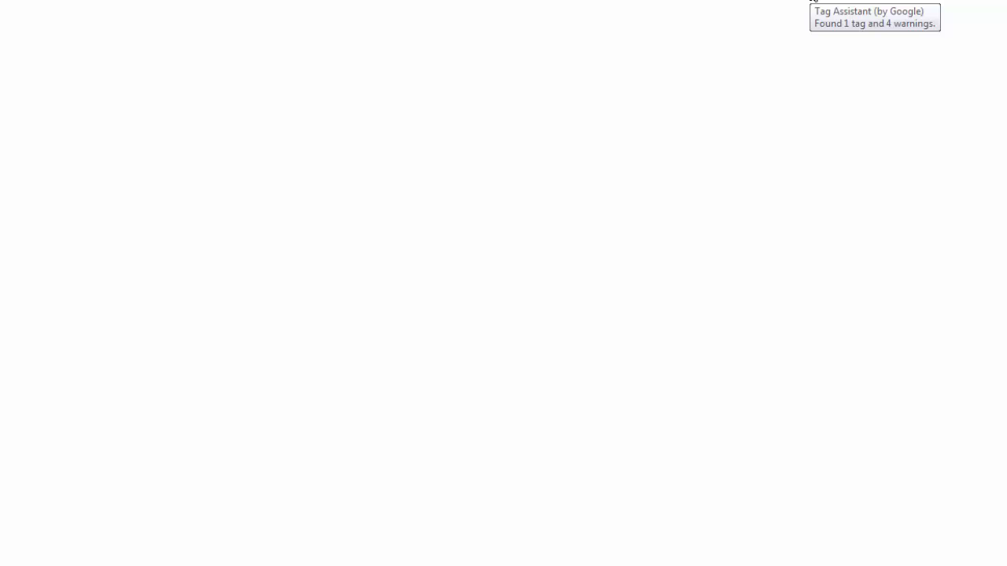
- Examine the tags and optimization notes for the web page in Google Tag Assistant
click(813, 1)
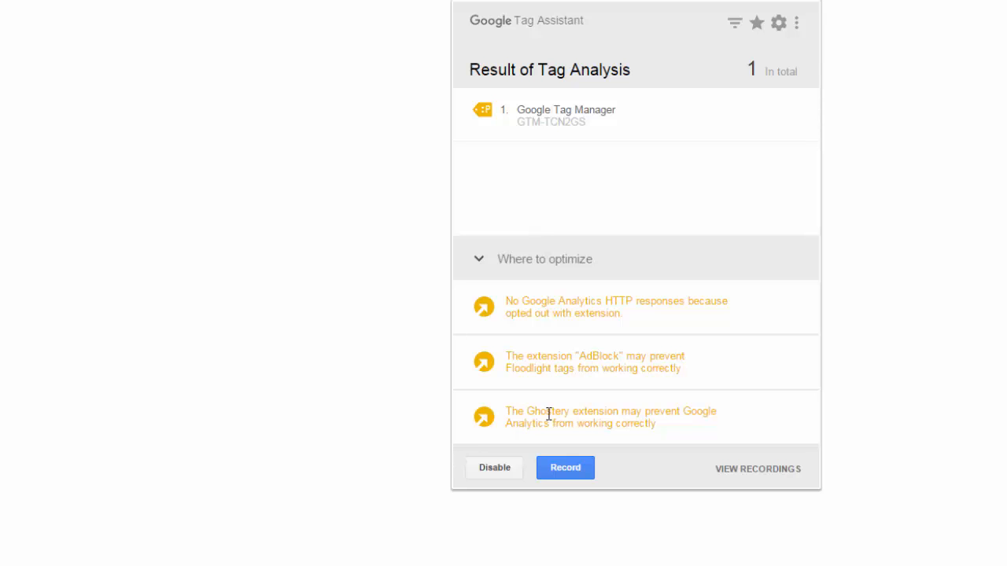
mouse_move(555, 306)
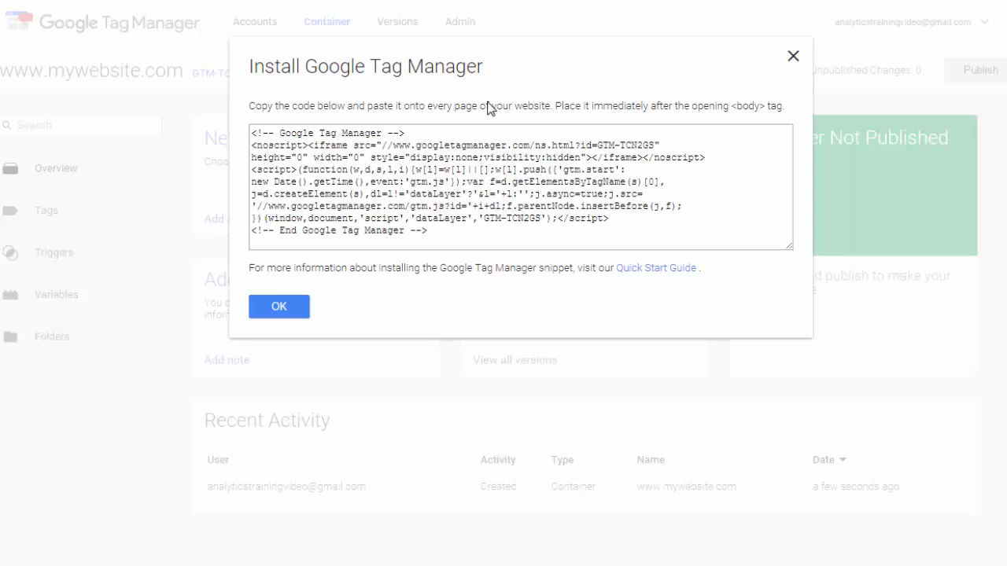
- Close the Tag Manager install instructions and start a new tag with Google Analytics as its product
click(276, 314)
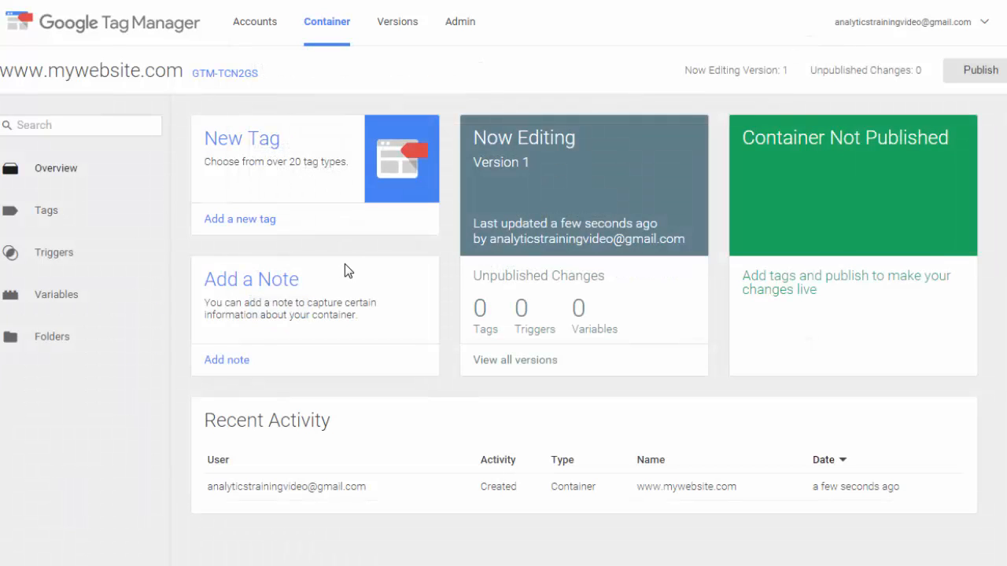
click(254, 138)
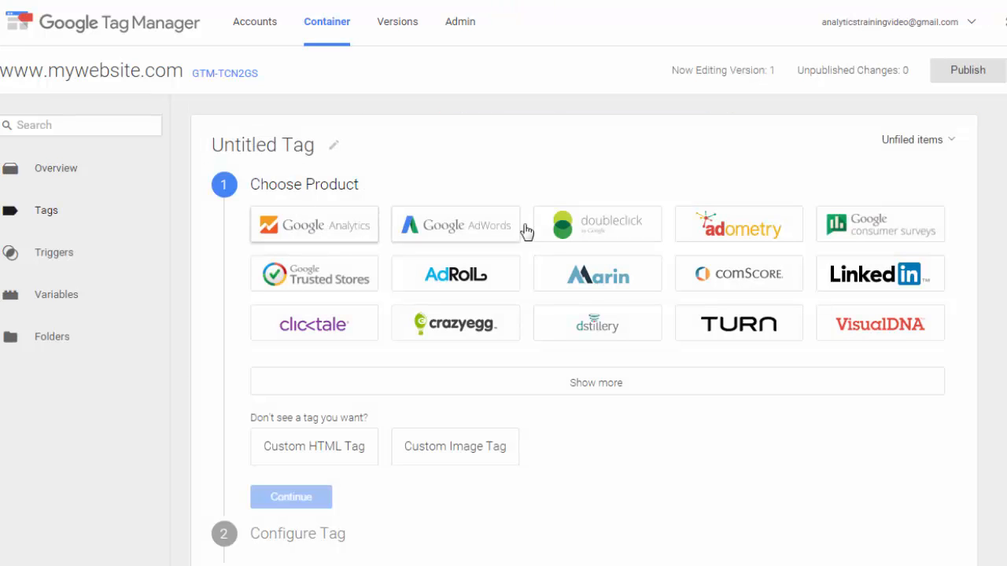
click(342, 231)
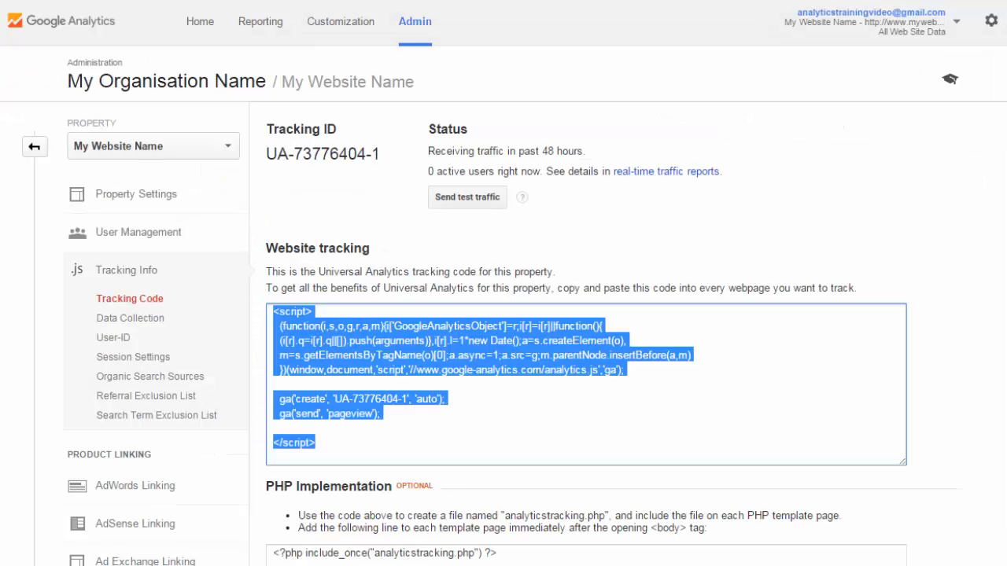
- Switch to the Google Analytics tracking code page and examine the analytics.js reference and tracking ID within the script
click(541, 374)
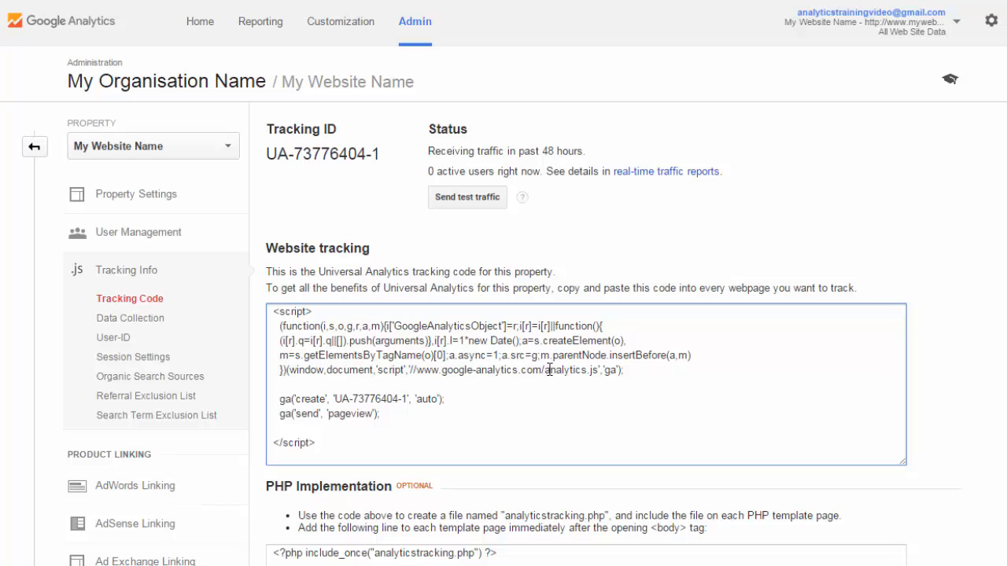
drag(545, 370, 604, 370)
key(ctrl+a)
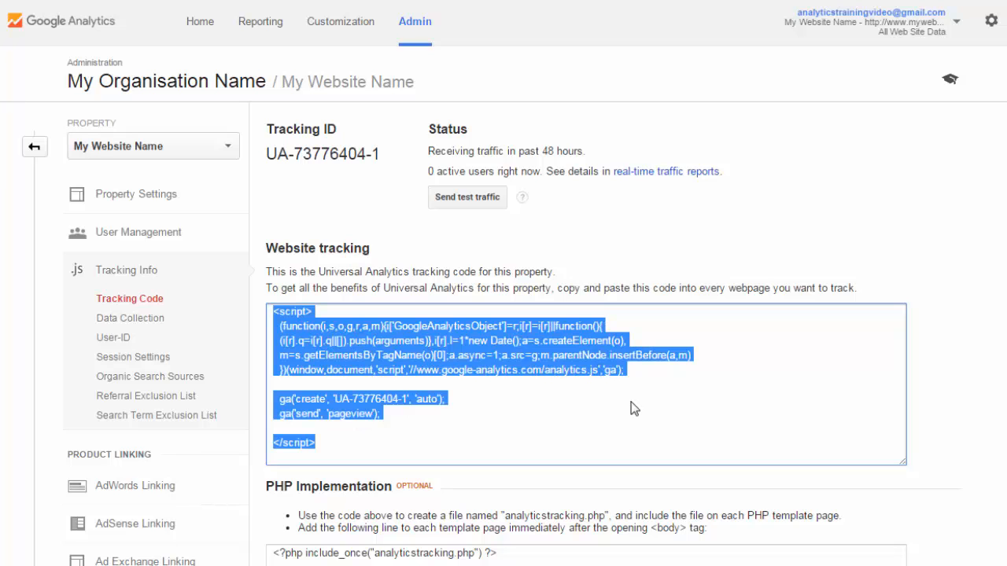
click(549, 373)
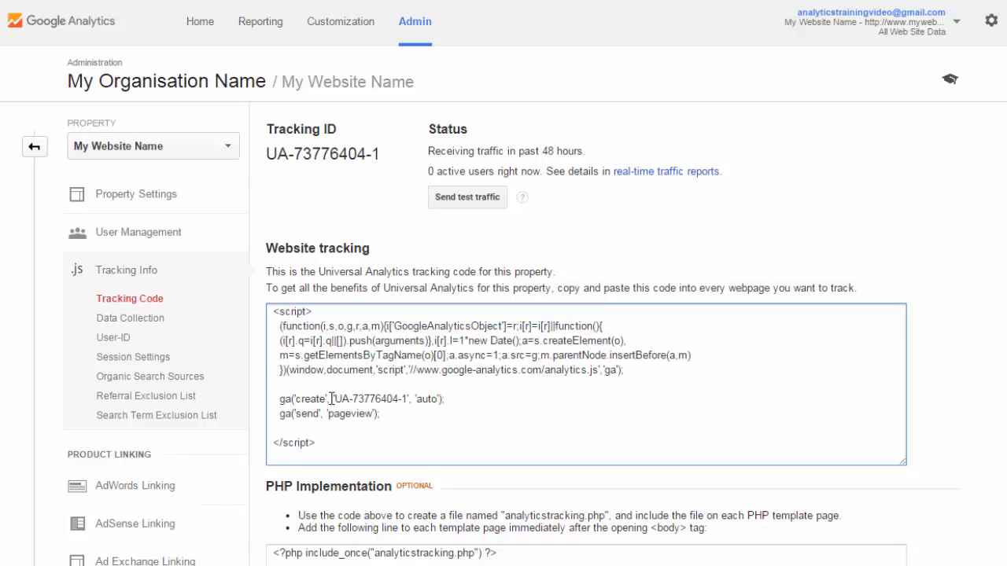
drag(336, 399, 409, 399)
key(ctrl+a)
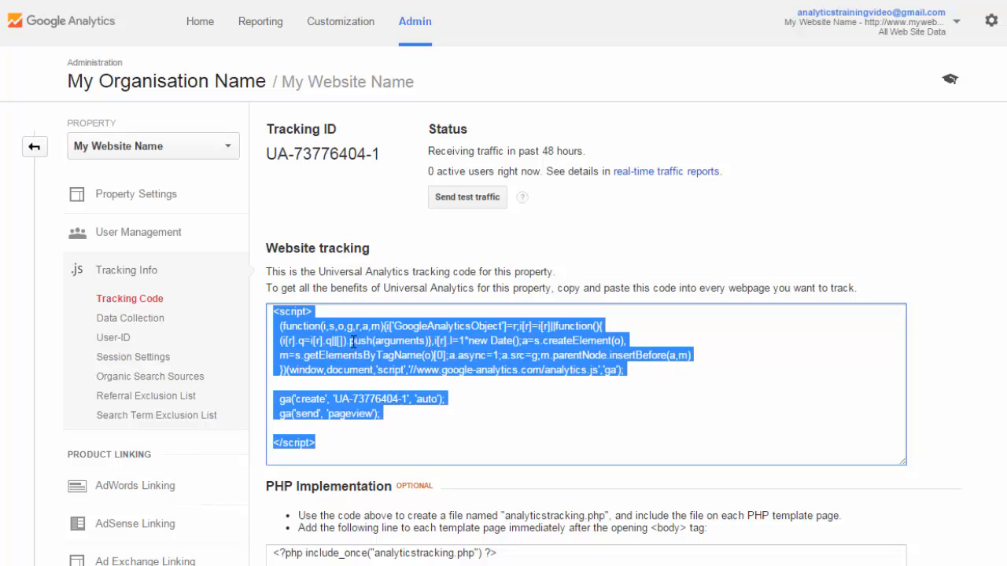
- Copy the property's Tracking ID shown above the website tracking script
drag(267, 155, 381, 155)
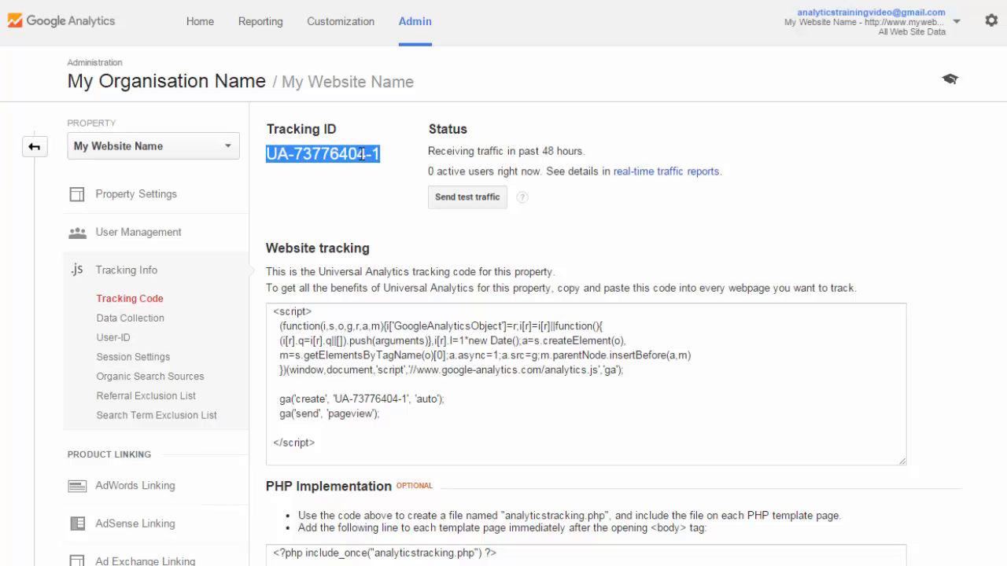
right_click(362, 155)
click(401, 165)
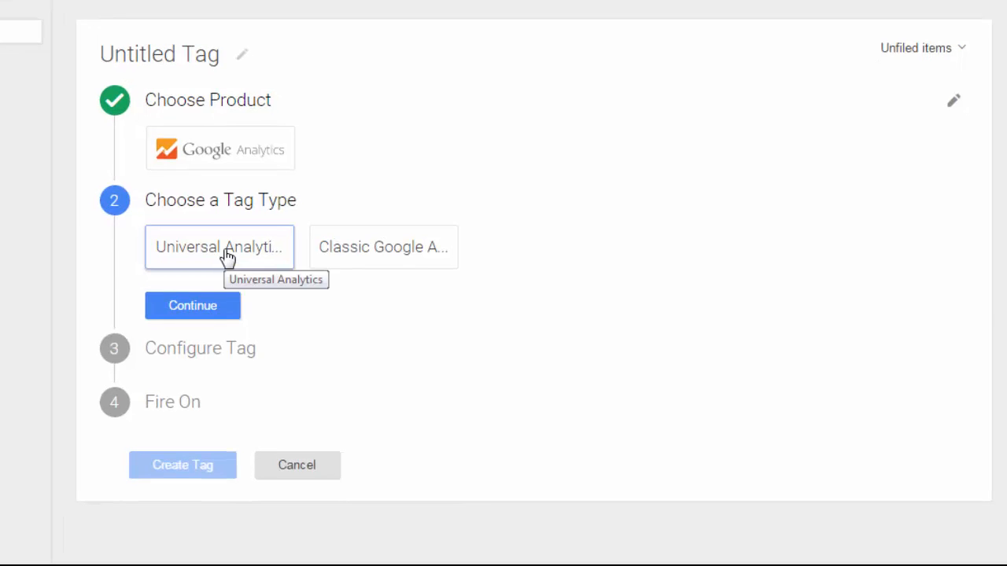
- Switch back to Google Tag Manager, choose the Universal Analytics tag type and paste the copied ID as the Tracking ID
click(226, 259)
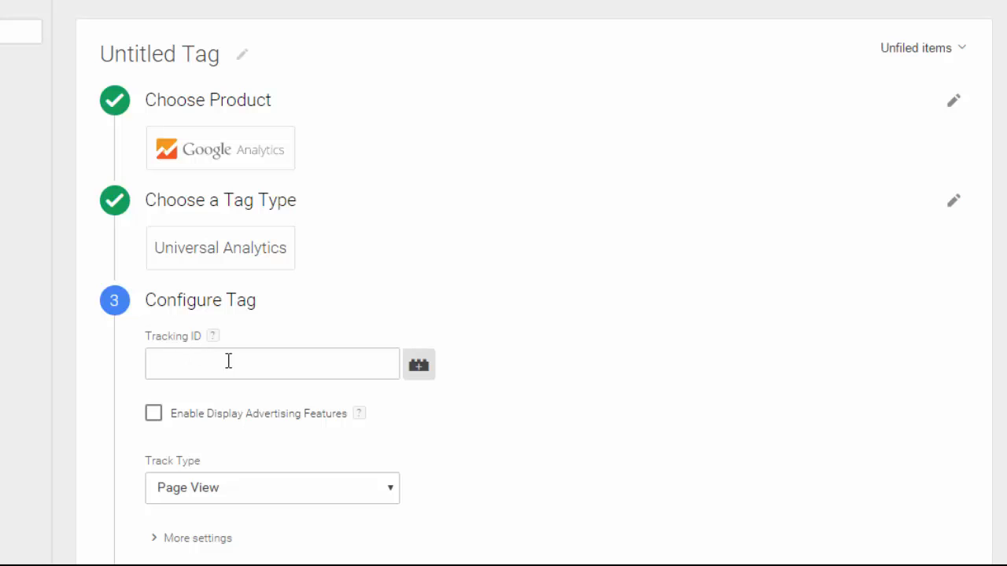
click(222, 362)
right_click(189, 360)
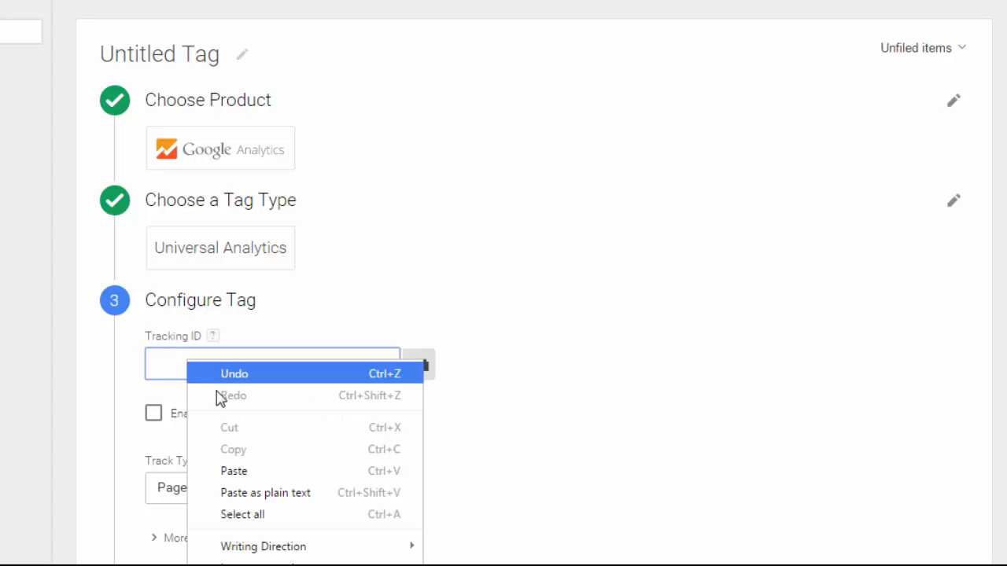
click(264, 470)
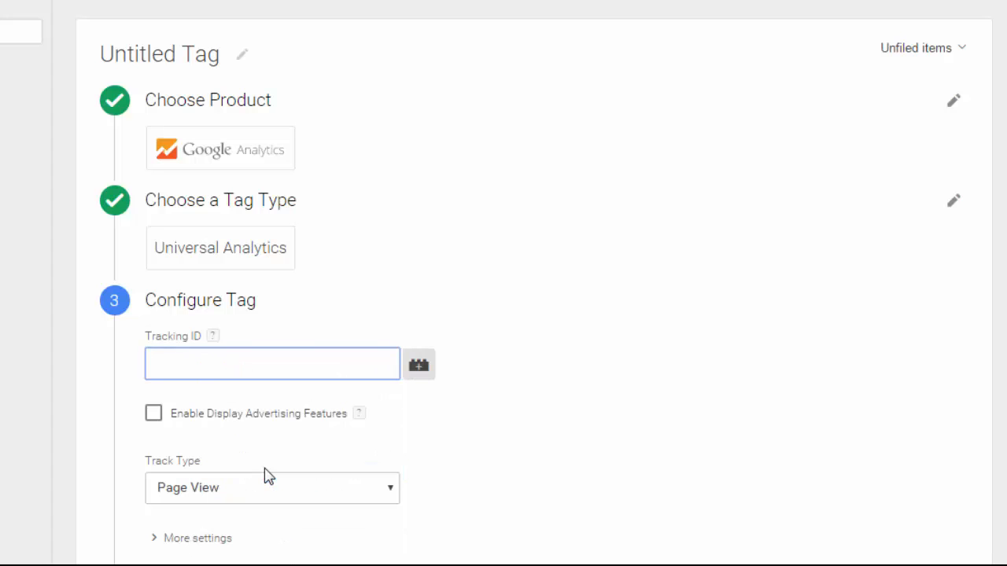
click(283, 377)
- Review the display advertising help and track type options, keep Page View and complete the tag configuration
scroll(283, 377, down, 1)
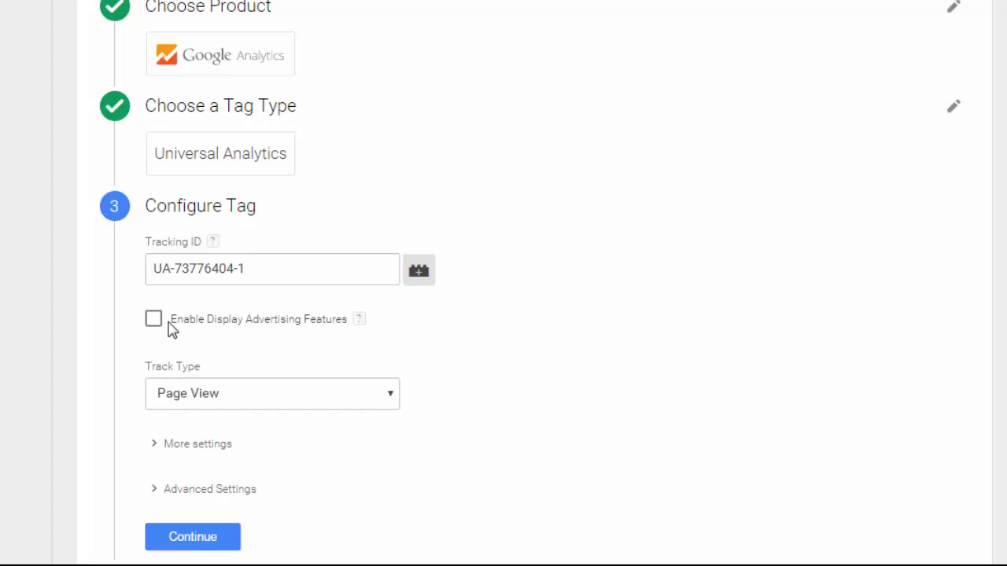
mouse_move(359, 325)
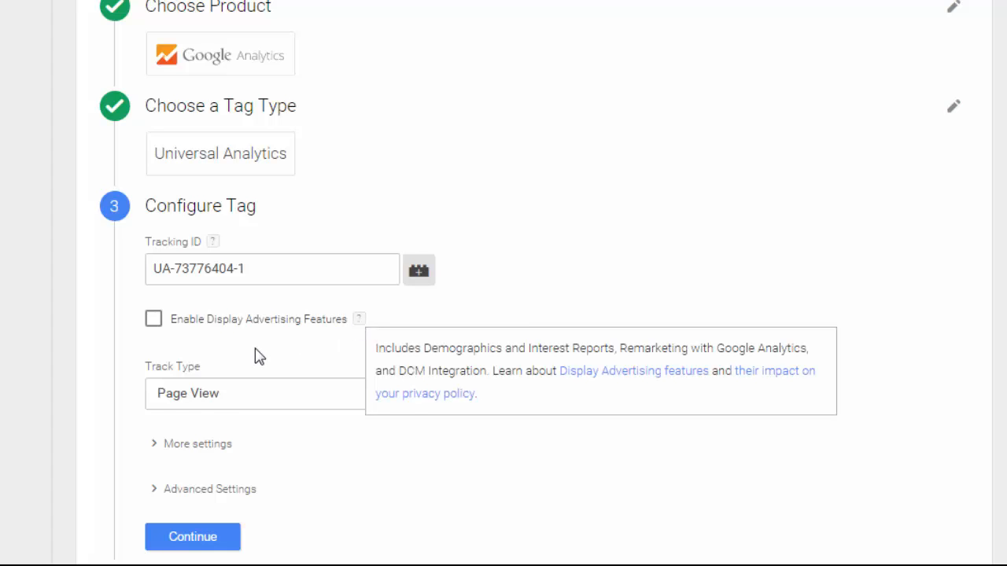
scroll(260, 356, down, 1)
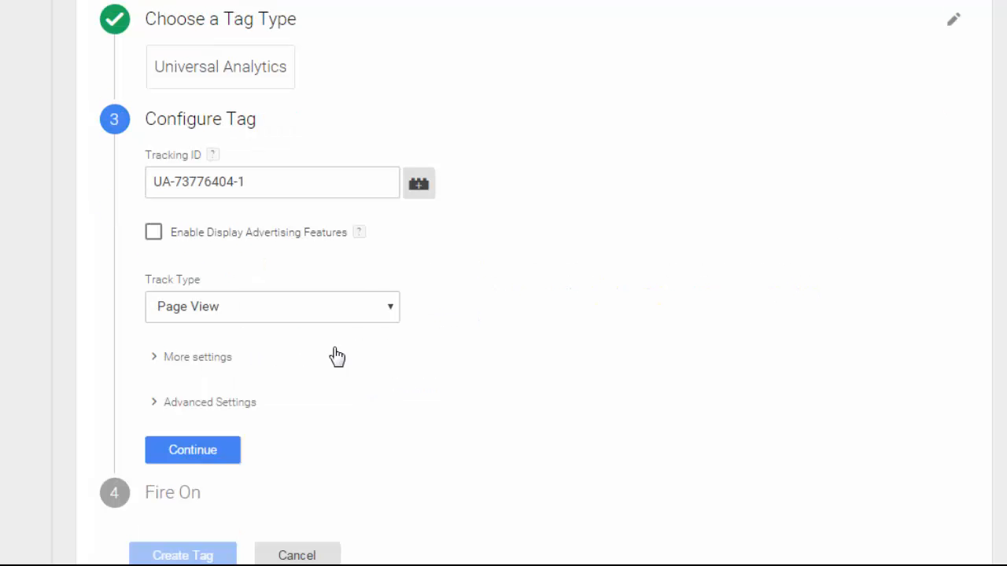
click(373, 312)
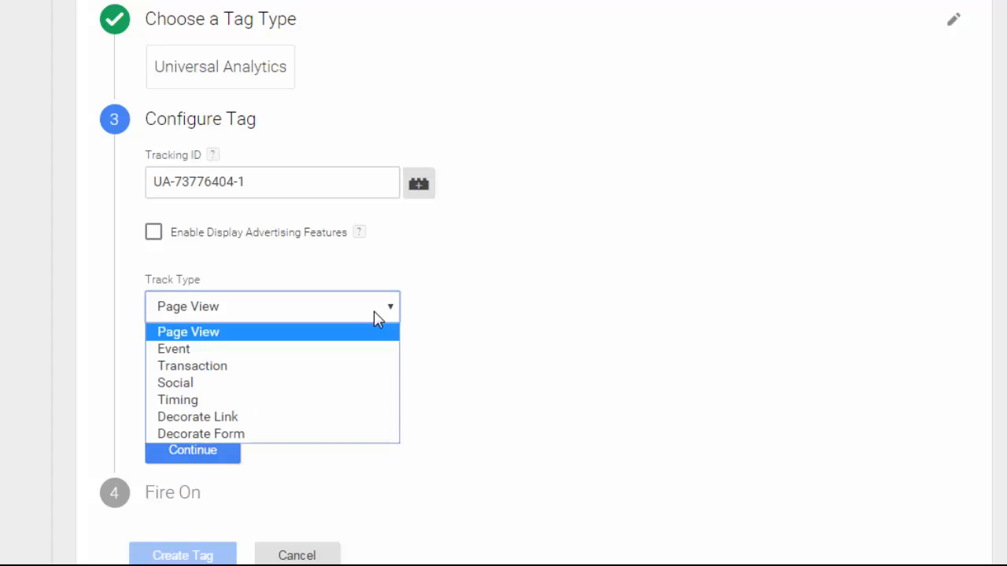
click(442, 305)
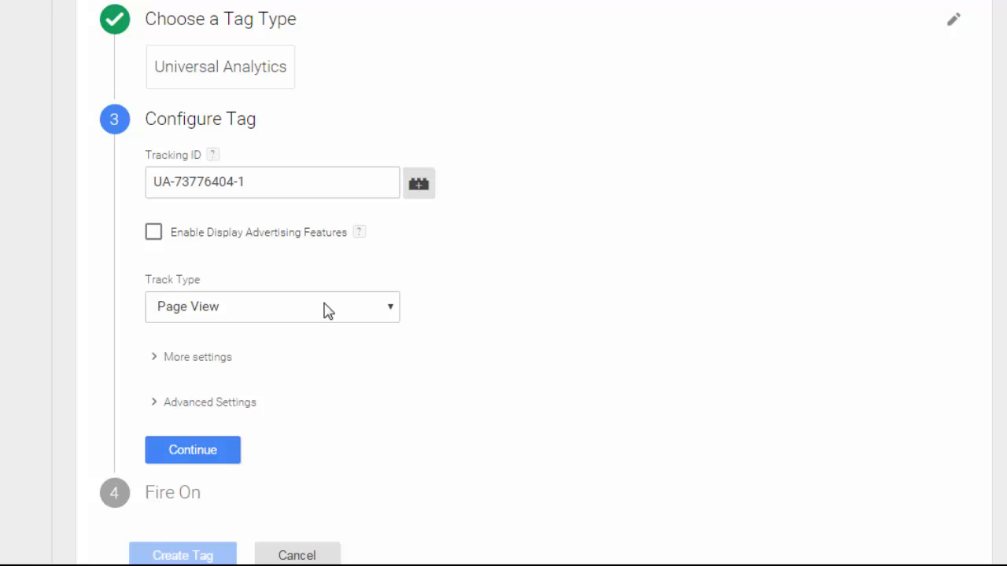
click(218, 450)
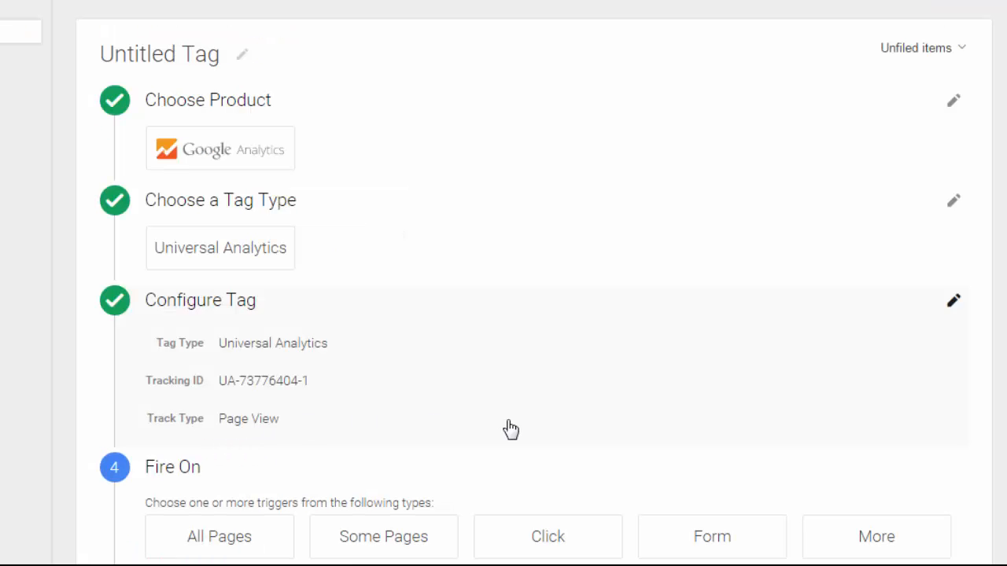
- Set the tag to fire on All Pages and create it with the name GA Base Tag
scroll(509, 432, down, 1)
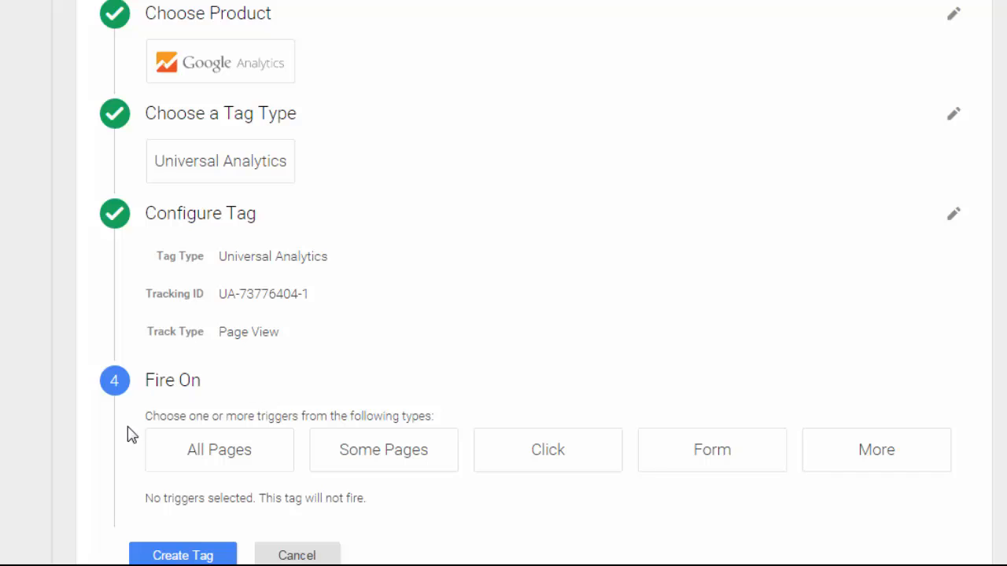
click(197, 462)
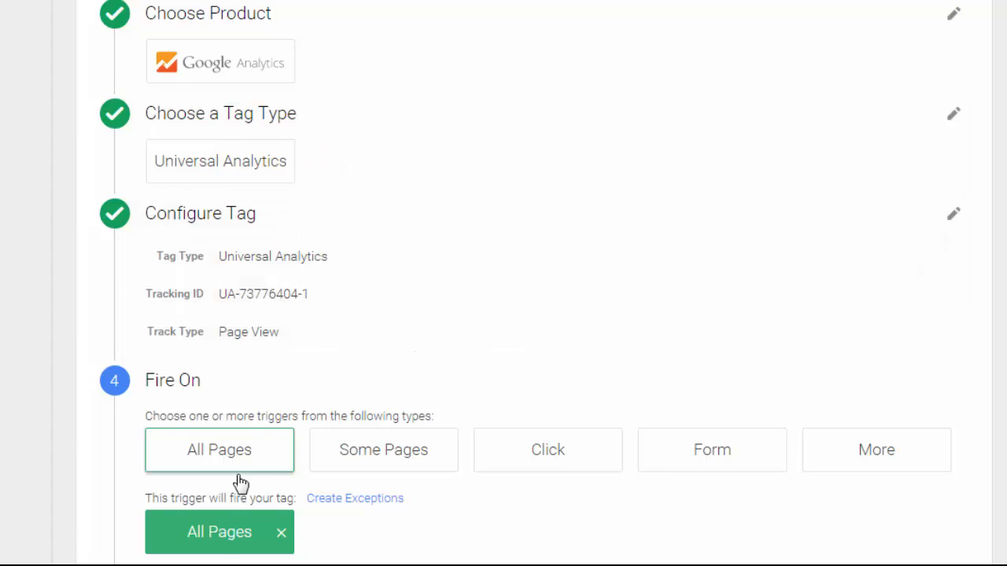
scroll(236, 484, down, 1)
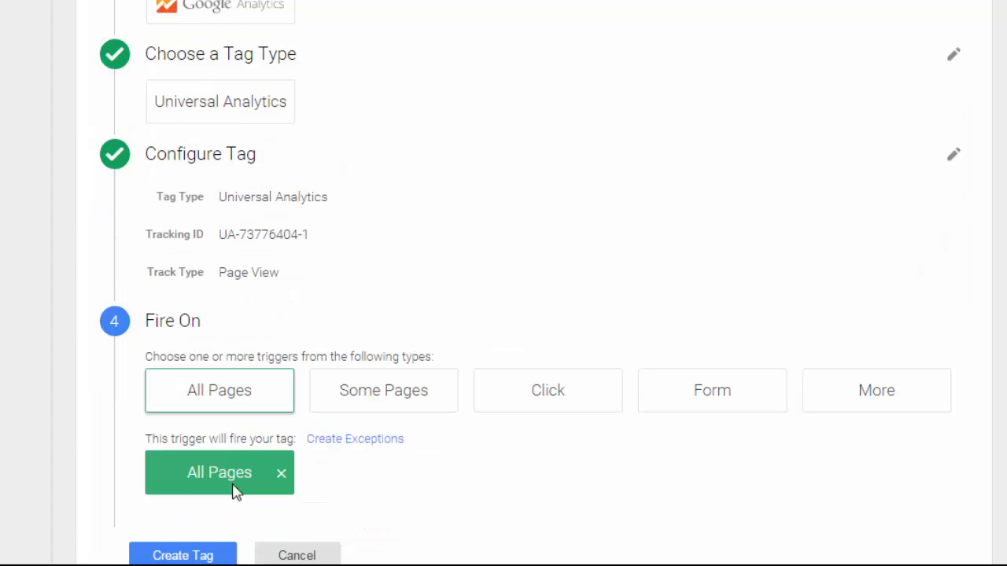
click(181, 557)
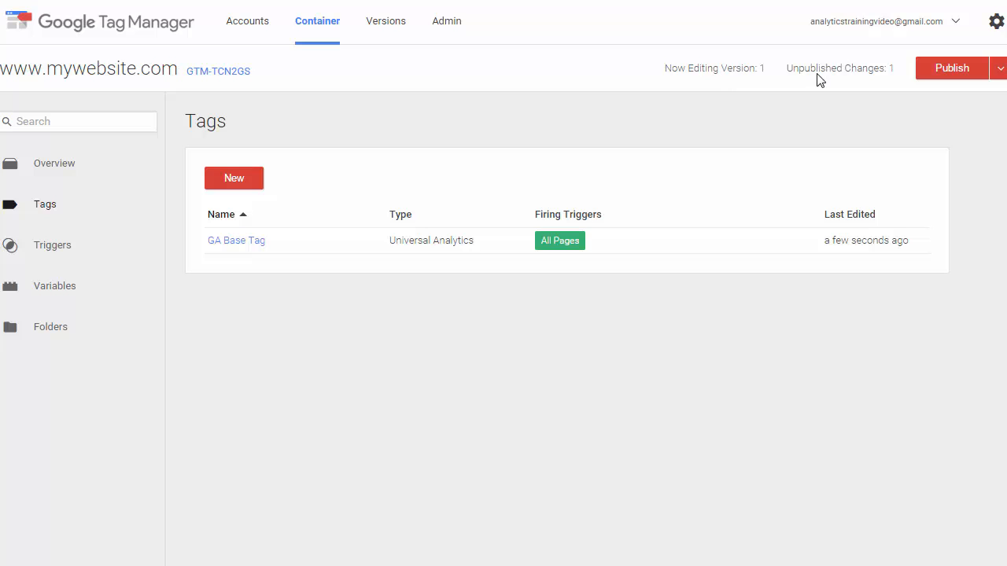
click(945, 72)
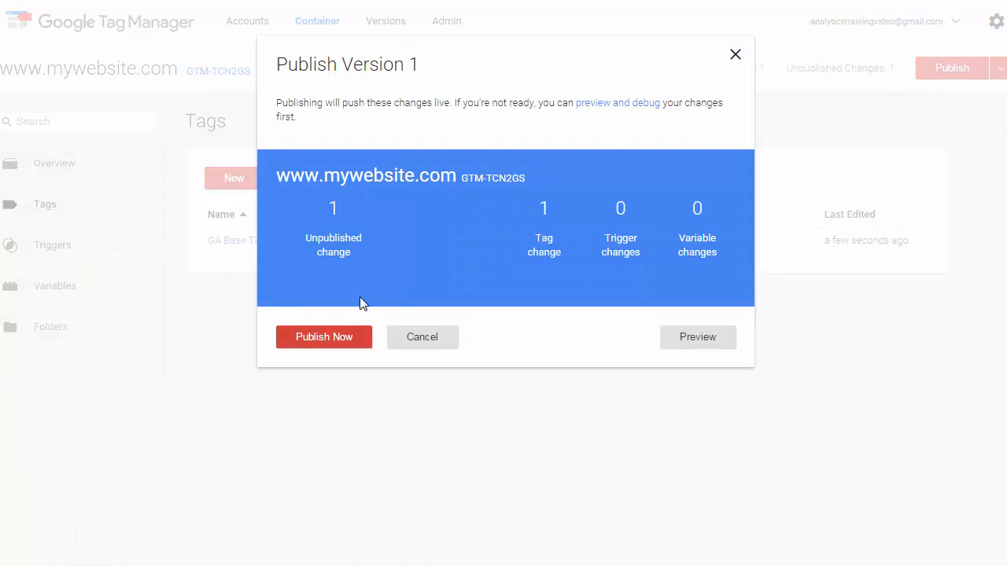
click(305, 347)
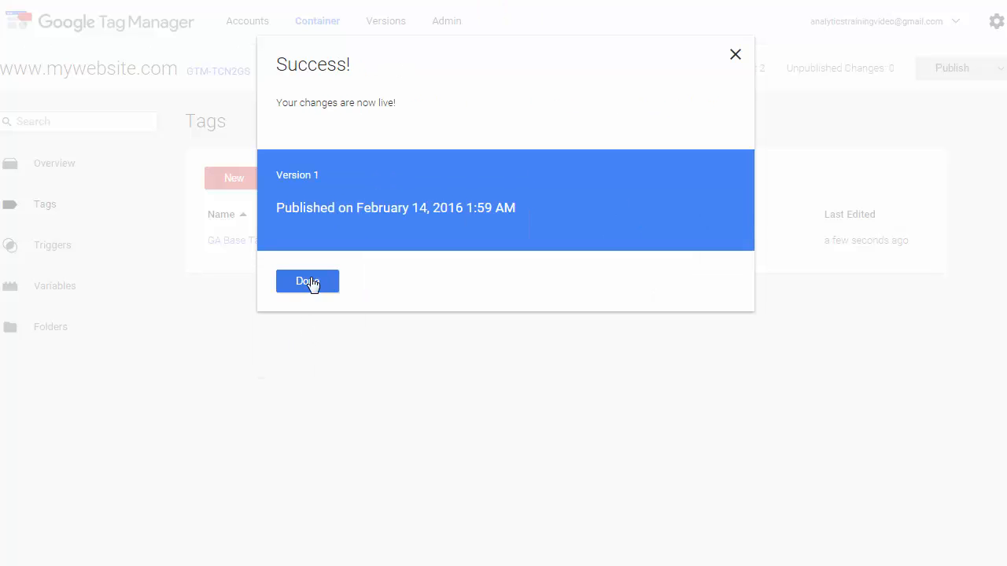
click(311, 282)
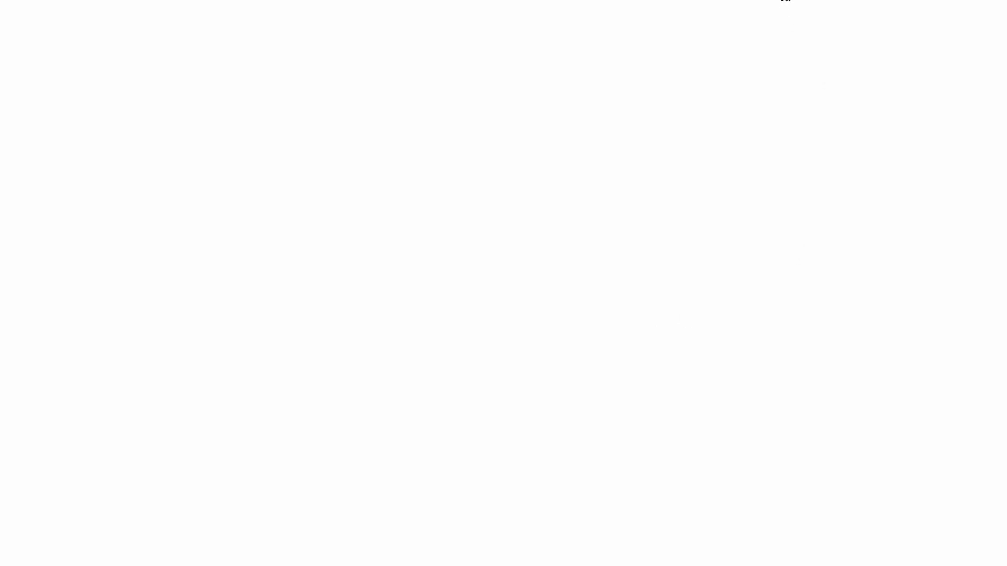
click(784, 0)
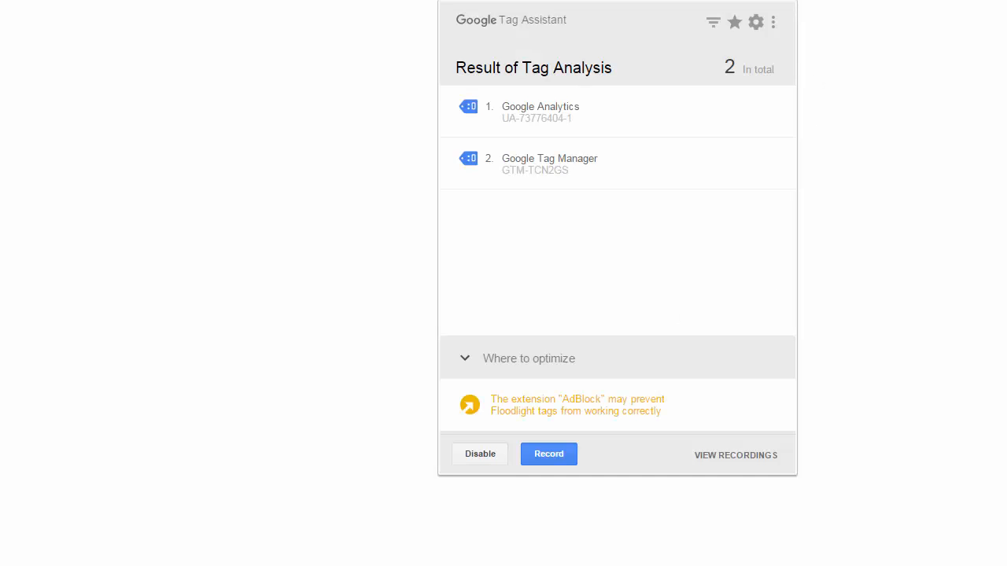